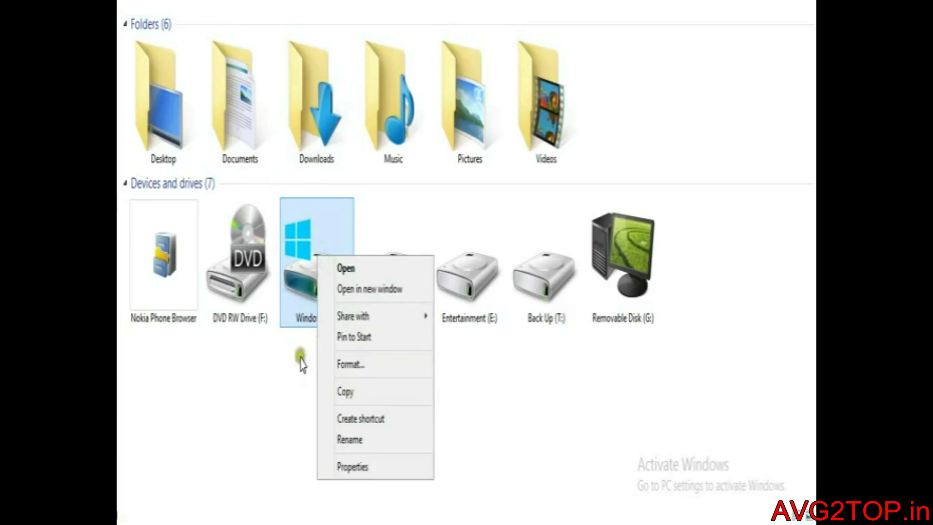
Step: Open the properties of the Windows (C:) drive and start Disk Cleanup for it
{"action": "left_click", "coordinate": [296, 357]}
{"action": "right_click", "coordinate": [316, 263]}
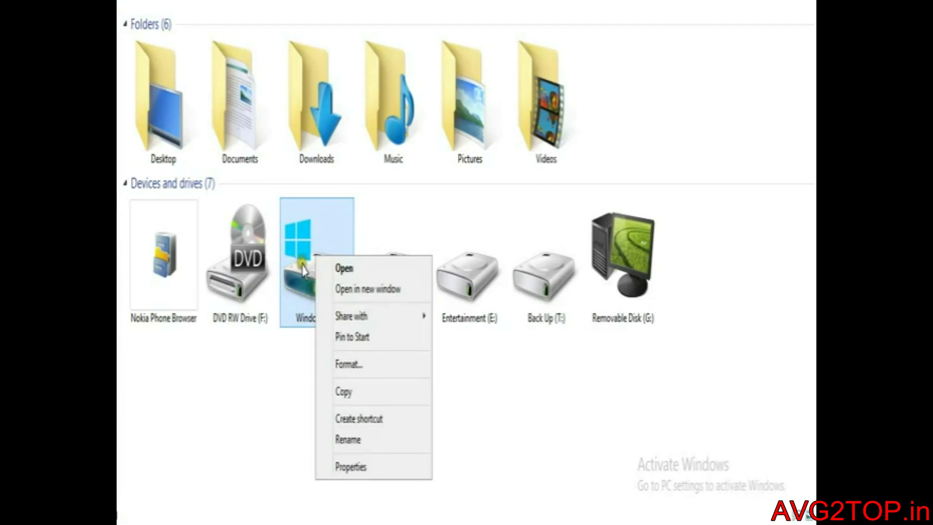
{"action": "left_click", "coordinate": [346, 466]}
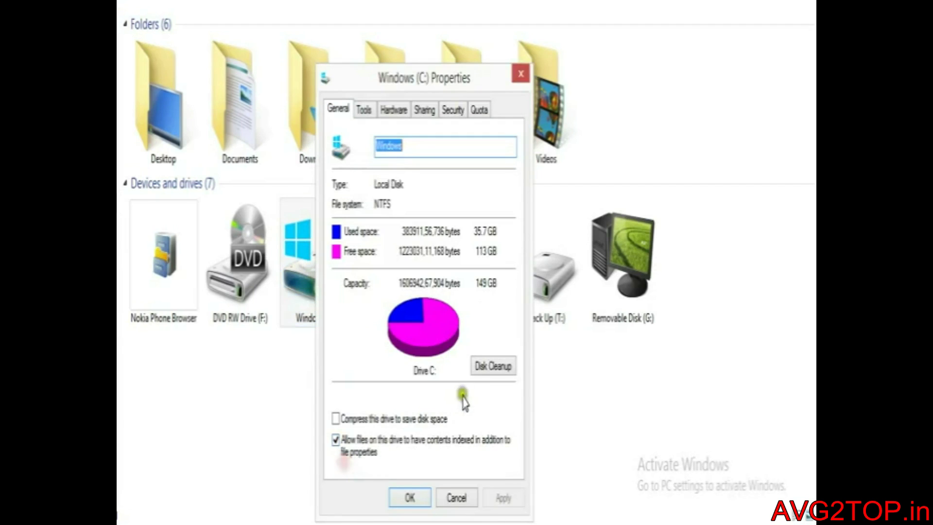
{"action": "left_click", "coordinate": [495, 365]}
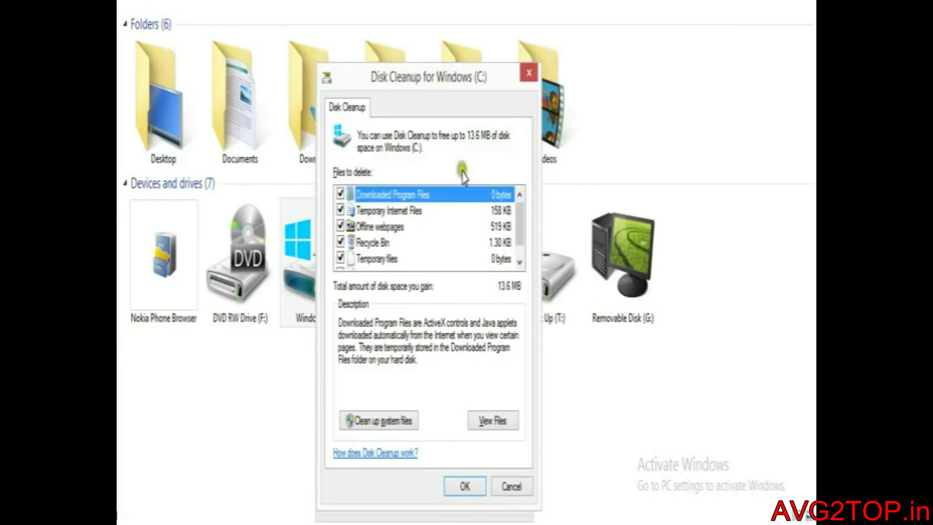
Step: Check the files offered for deletion and rescan the C: drive to include system files in the cleanup
{"action": "scroll", "coordinate": [529, 253], "scroll_direction": "down", "scroll_amount": 1}
{"action": "scroll", "coordinate": [525, 245], "scroll_direction": "up", "scroll_amount": 1}
{"action": "scroll", "coordinate": [519, 242], "scroll_direction": "down", "scroll_amount": 1}
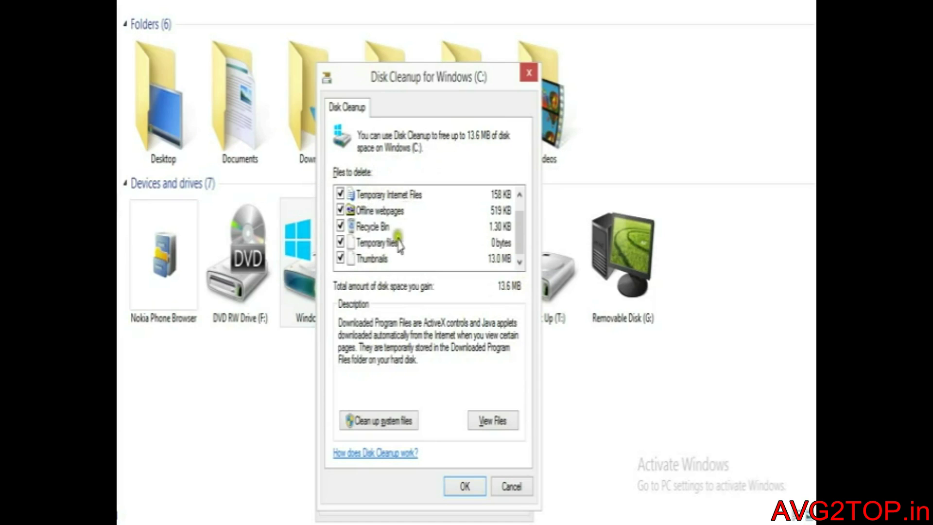
{"action": "left_click", "coordinate": [376, 420]}
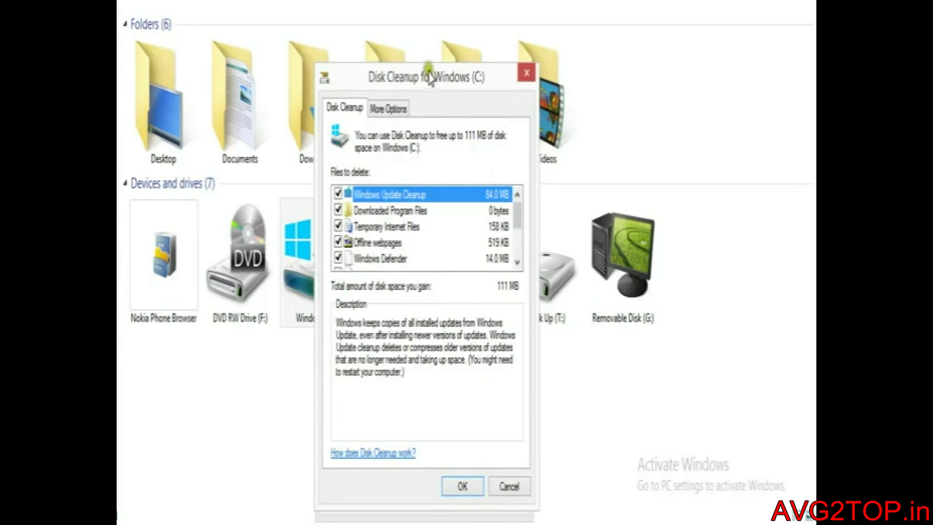
{"action": "left_click_drag", "start_coordinate": [427, 74], "coordinate": [427, 67]}
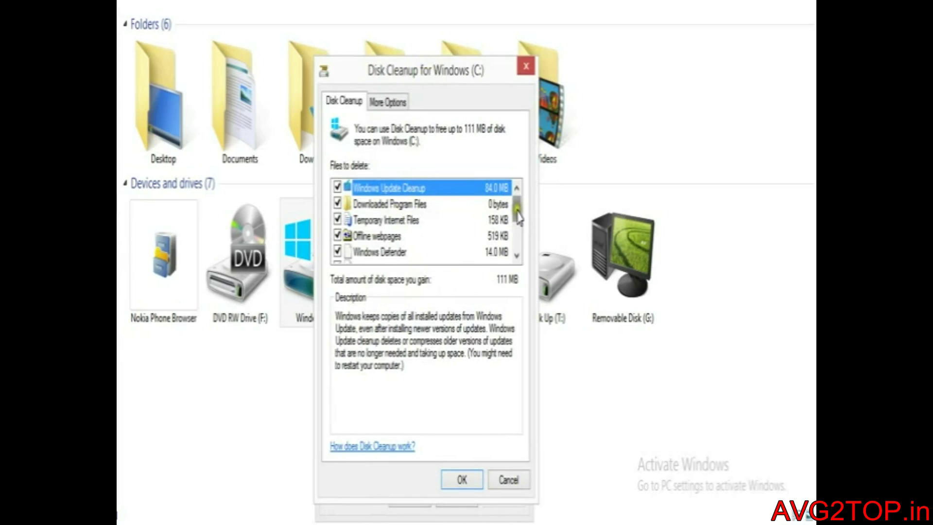
Step: Examine the expanded list of file categories to delete, including Windows Update Cleanup, and the total space to gain
{"action": "left_click_drag", "start_coordinate": [516, 210], "coordinate": [517, 210]}
{"action": "mouse_move", "coordinate": [517, 213]}
{"action": "left_mouse_down"}
{"action": "mouse_move", "coordinate": [516, 243]}
{"action": "mouse_move", "coordinate": [515, 212]}
{"action": "left_mouse_up"}
{"action": "left_click", "coordinate": [500, 284]}
{"action": "left_click", "coordinate": [502, 283]}
{"action": "left_click", "coordinate": [472, 232]}
{"action": "left_click", "coordinate": [487, 188]}
{"action": "left_click_drag", "start_coordinate": [516, 209], "coordinate": [516, 188]}
{"action": "left_click", "coordinate": [369, 189]}
{"action": "left_click", "coordinate": [518, 208]}
{"action": "mouse_move", "coordinate": [517, 209]}
{"action": "left_mouse_down"}
{"action": "mouse_move", "coordinate": [519, 251]}
{"action": "mouse_move", "coordinate": [517, 192]}
{"action": "left_mouse_up"}
Step: Run the cleanup by permanently deleting the selected files, and close the Windows (C:) properties
{"action": "left_click", "coordinate": [467, 482]}
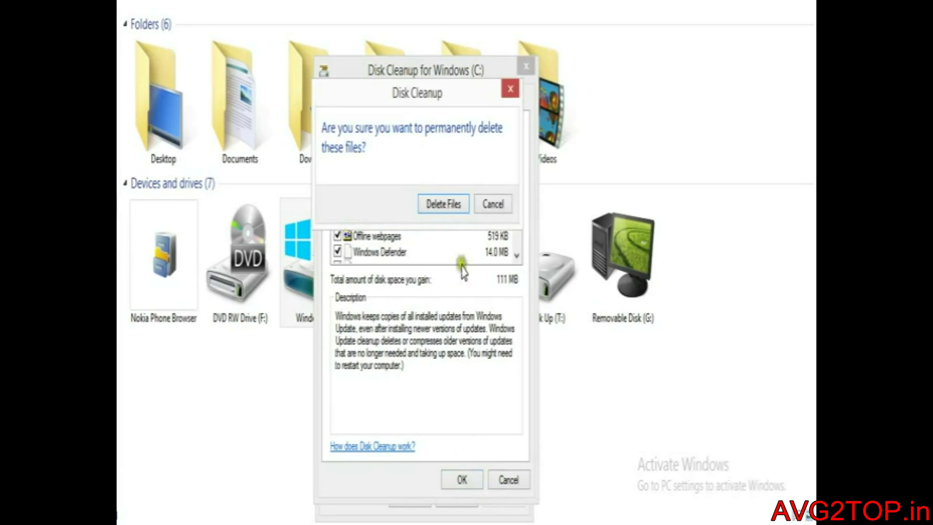
{"action": "left_click", "coordinate": [453, 204]}
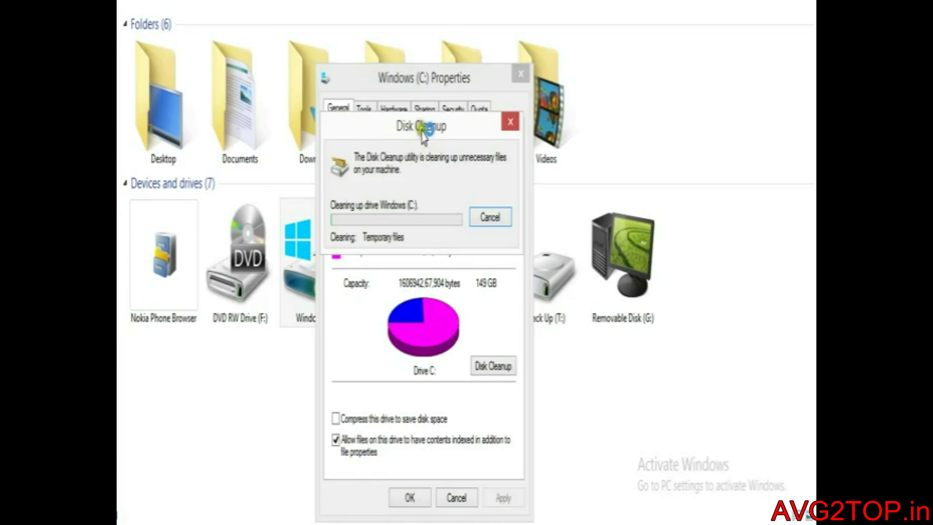
{"action": "left_click_drag", "start_coordinate": [420, 125], "coordinate": [422, 138]}
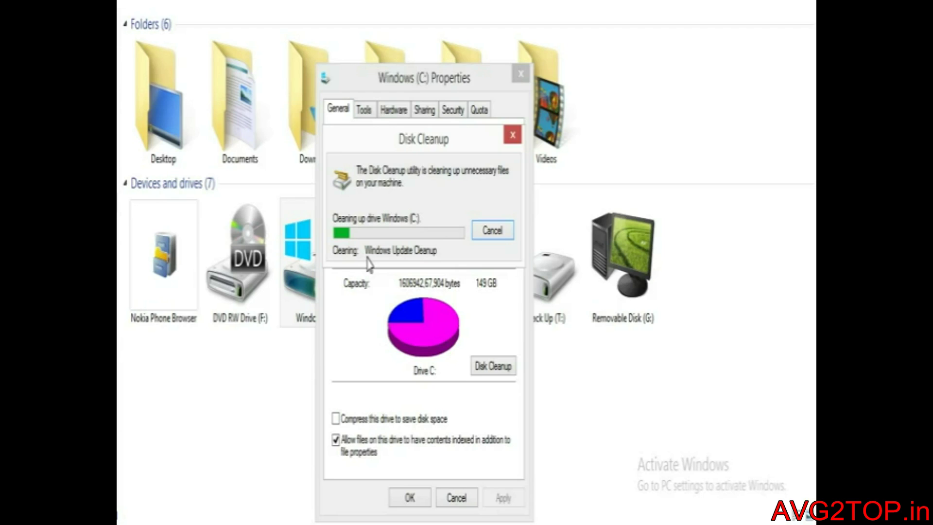
{"action": "left_click_drag", "start_coordinate": [408, 137], "coordinate": [407, 132]}
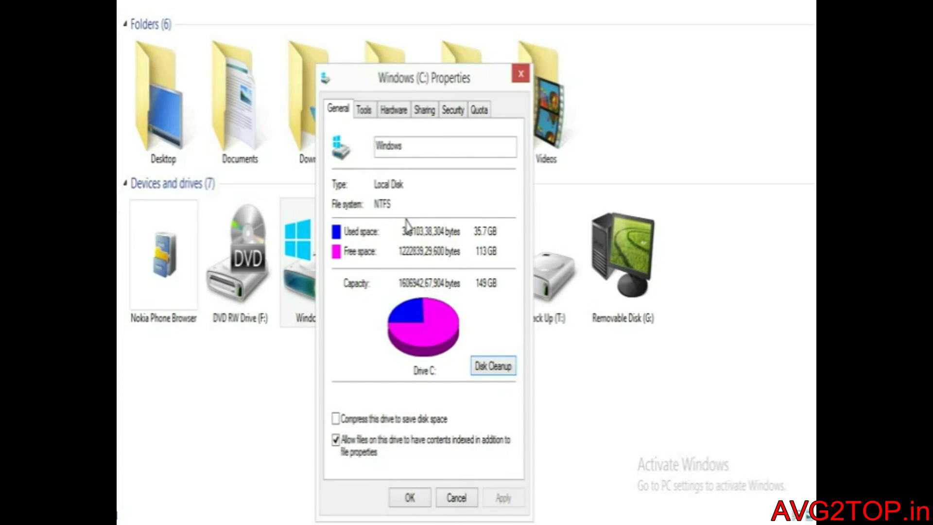
{"action": "left_click", "coordinate": [417, 496]}
{"action": "left_click_drag", "start_coordinate": [384, 404], "coordinate": [554, 243]}
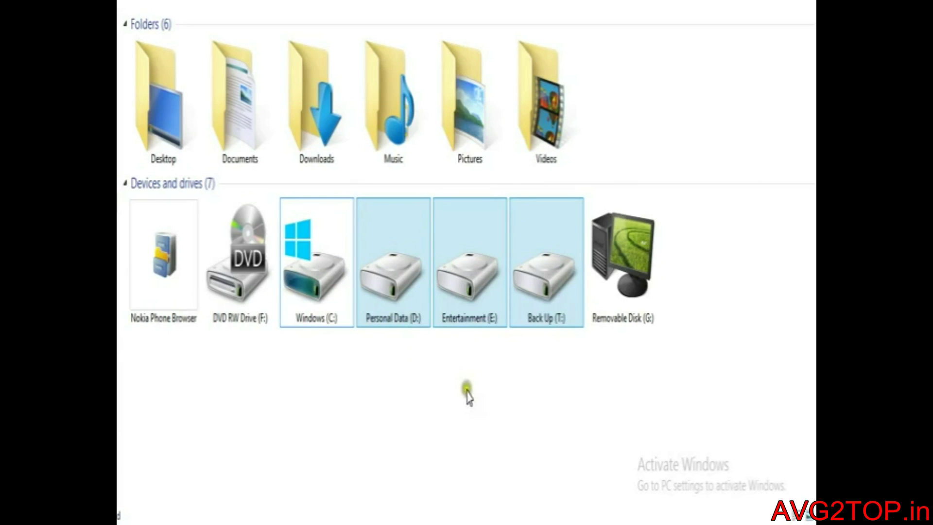
{"action": "left_click", "coordinate": [391, 380]}
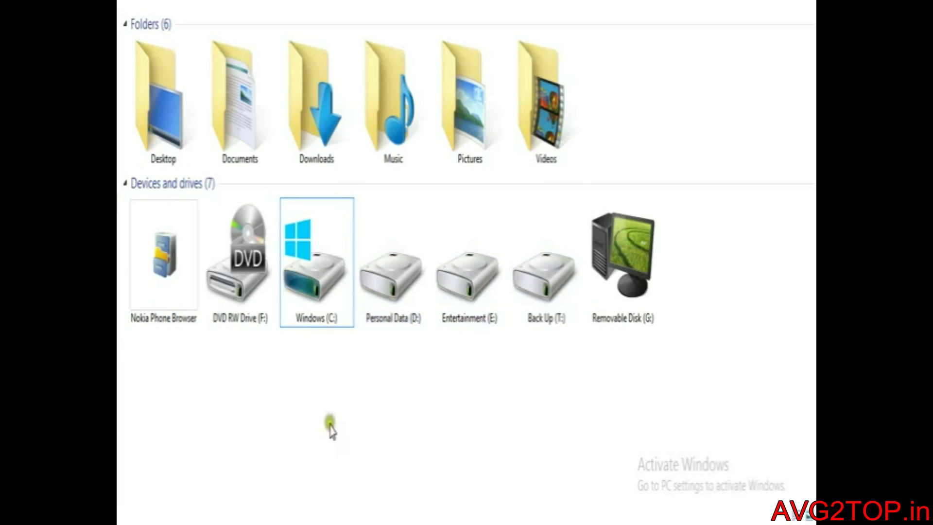
{"action": "mouse_move", "coordinate": [291, 523]}
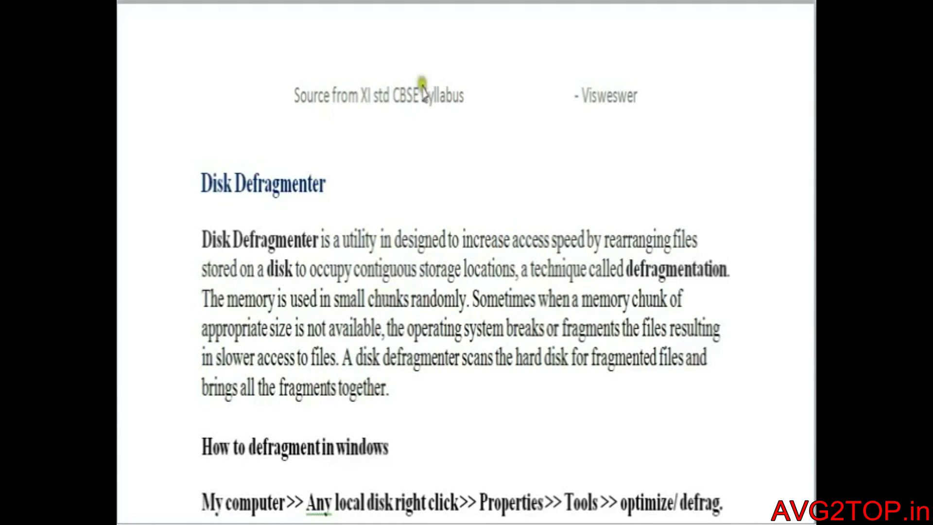
Step: Read the Disk Defragmenter notes, covering its purpose, the steps to defragment in Windows and the pictured defragmentation progress
{"action": "left_click_drag", "start_coordinate": [462, 239], "coordinate": [552, 243]}
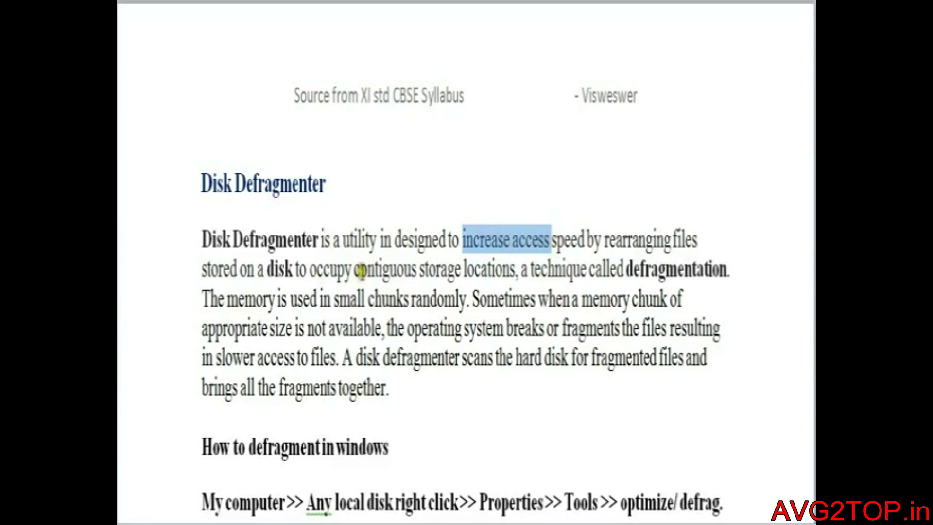
{"action": "left_click", "coordinate": [524, 323]}
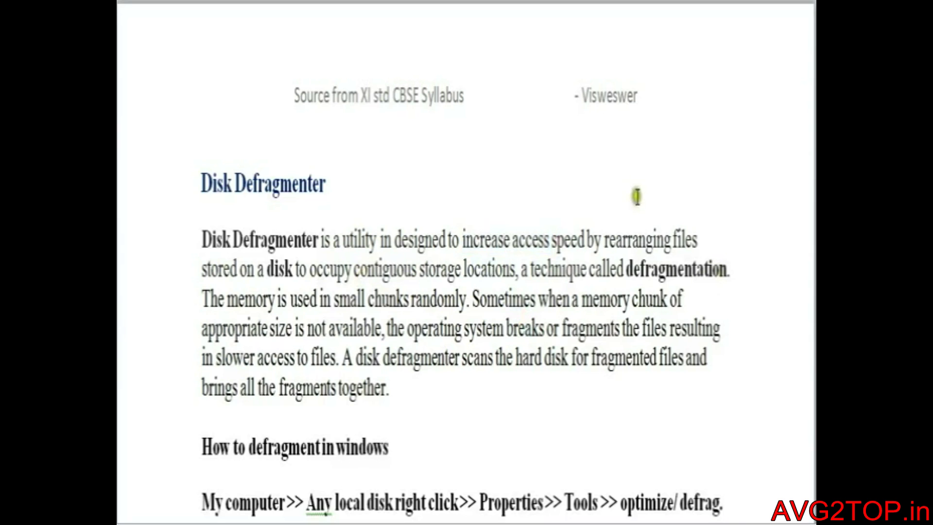
{"action": "scroll", "coordinate": [539, 168], "scroll_direction": "down", "scroll_amount": 5}
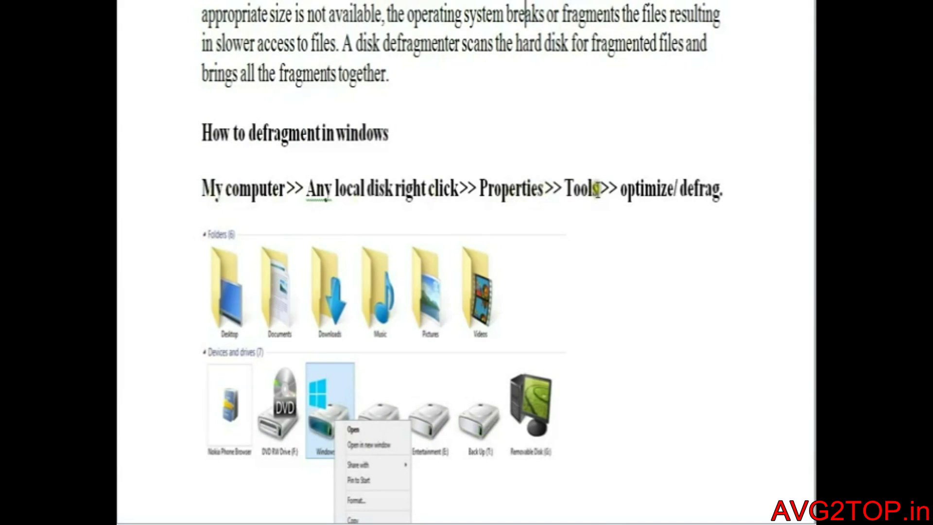
{"action": "scroll", "coordinate": [656, 243], "scroll_direction": "down", "scroll_amount": 4}
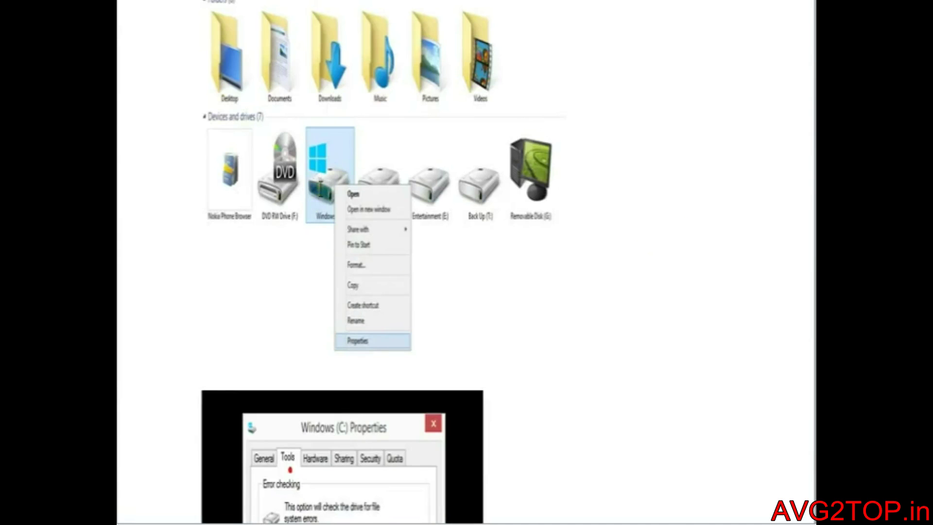
{"action": "scroll", "coordinate": [350, 342], "scroll_direction": "down", "scroll_amount": 7}
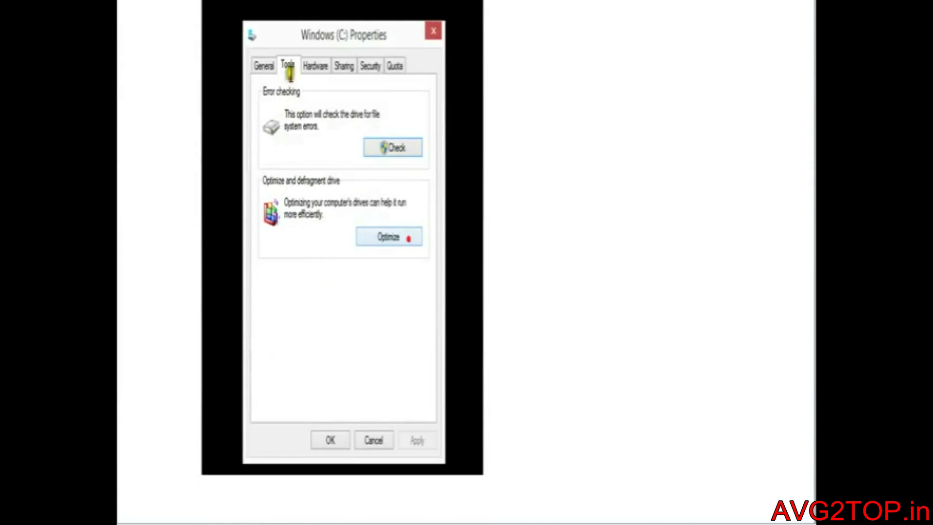
{"action": "scroll", "coordinate": [379, 242], "scroll_direction": "down", "scroll_amount": 15}
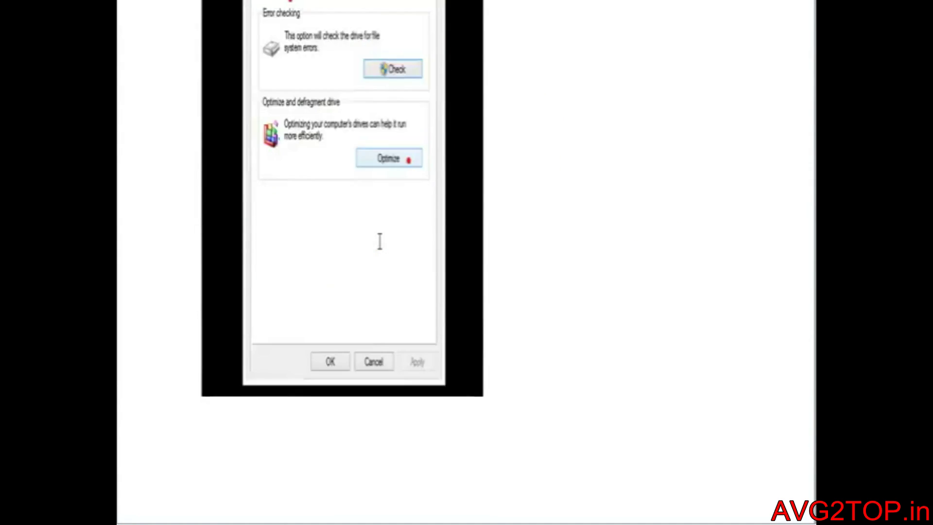
{"action": "scroll", "coordinate": [379, 241], "scroll_direction": "down", "scroll_amount": 4}
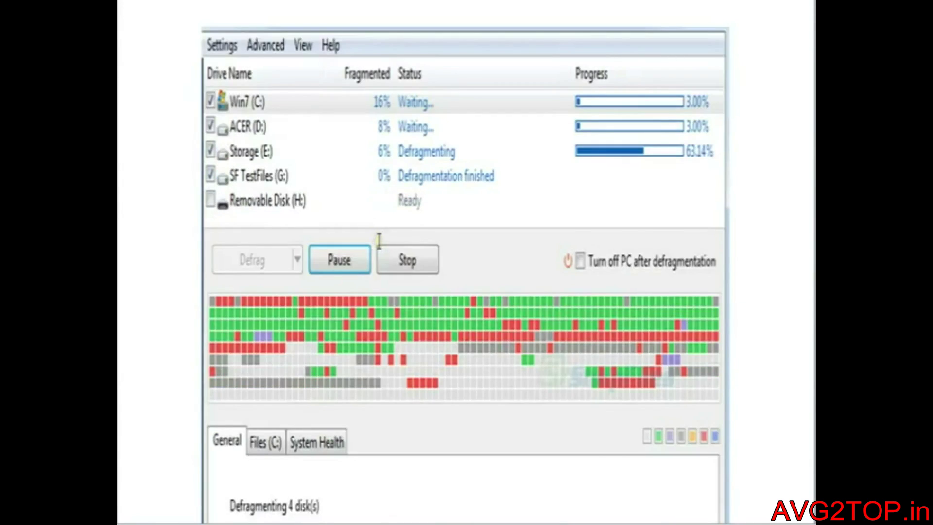
{"action": "scroll", "coordinate": [380, 241], "scroll_direction": "up", "scroll_amount": 1}
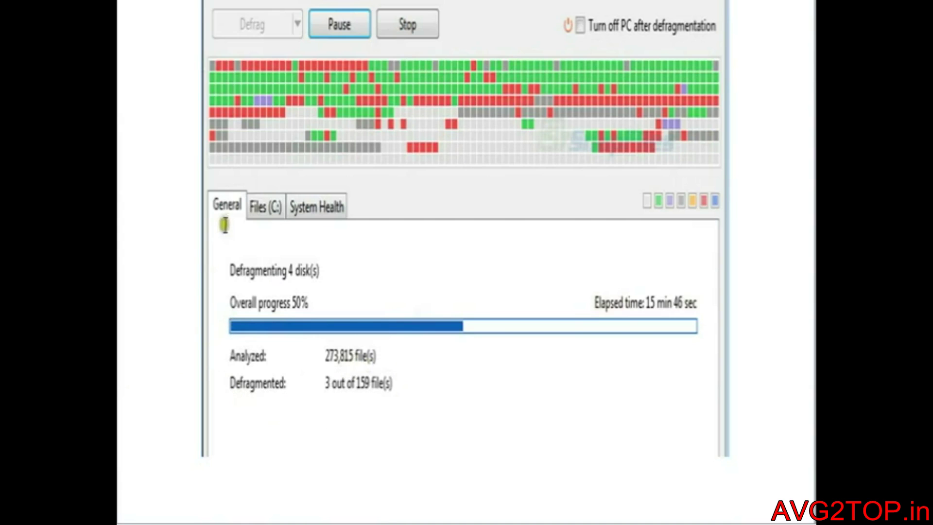
{"action": "mouse_move", "coordinate": [224, 483]}
{"action": "scroll", "coordinate": [291, 180], "scroll_direction": "up", "scroll_amount": 20}
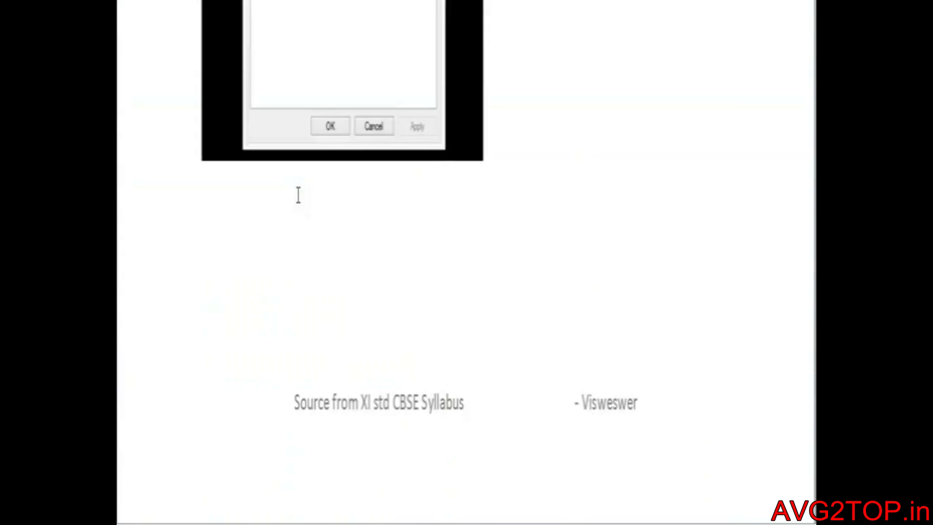
{"action": "scroll", "coordinate": [297, 192], "scroll_direction": "up", "scroll_amount": 3}
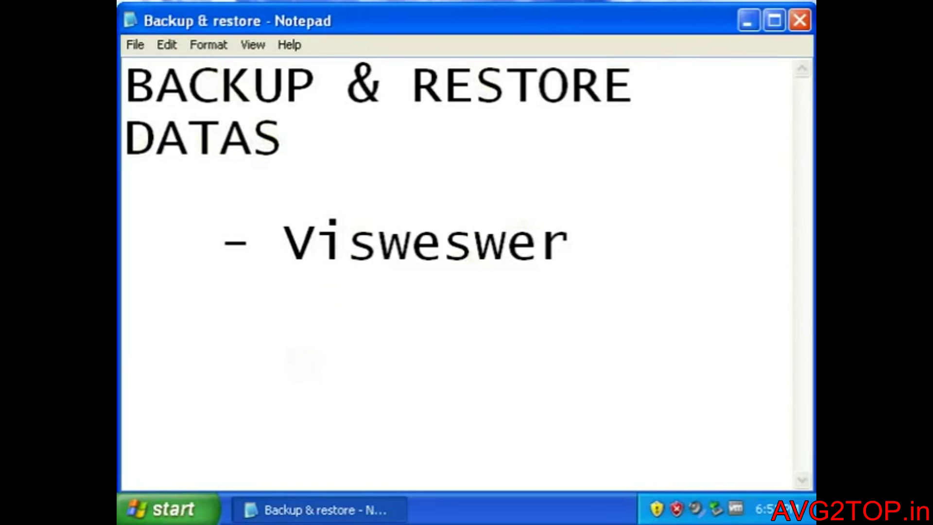
Step: Minimize the Backup & restore note, open My Computer and show the properties of Local Disk (C:)
{"action": "left_click", "coordinate": [751, 20]}
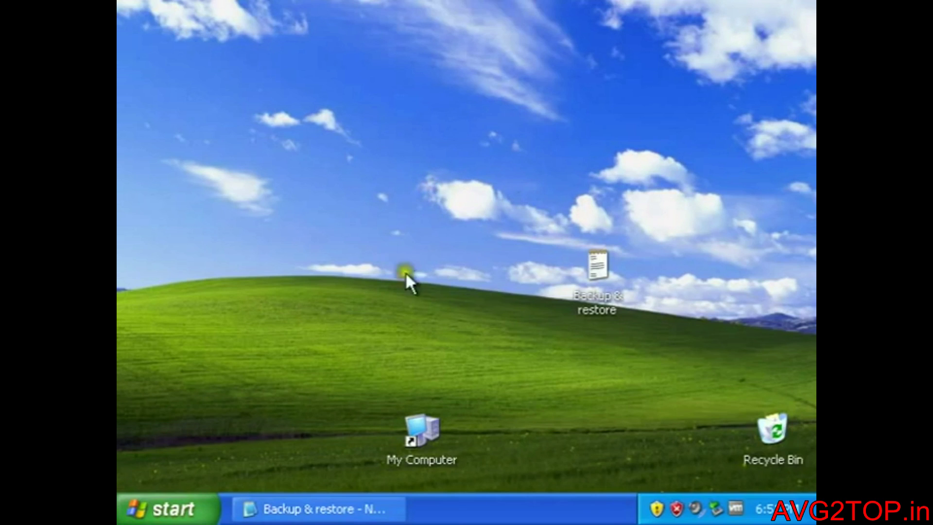
{"action": "double_click", "coordinate": [427, 432]}
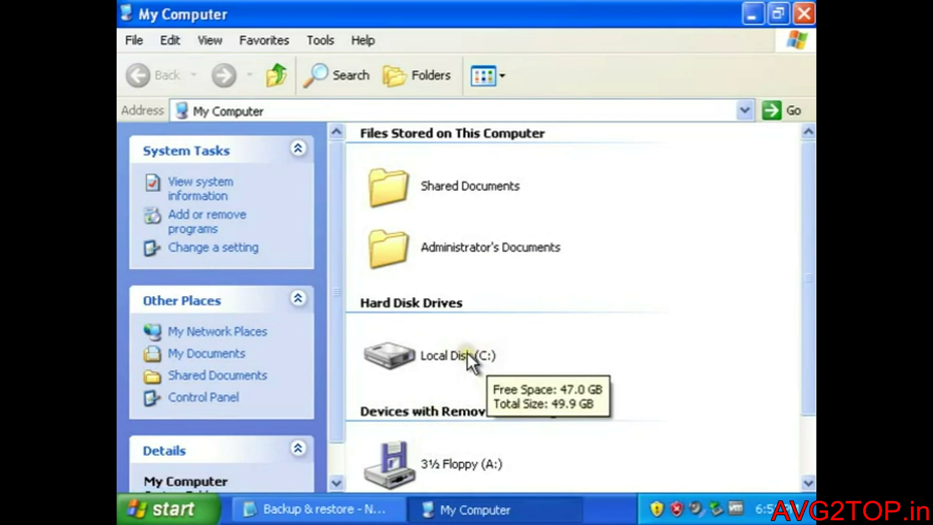
{"action": "right_click", "coordinate": [419, 354]}
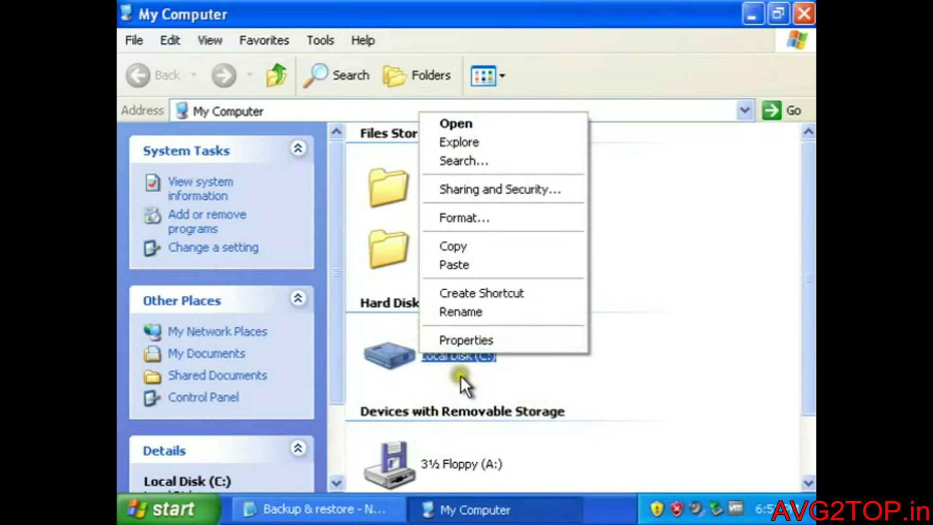
{"action": "key", "text": "m"}
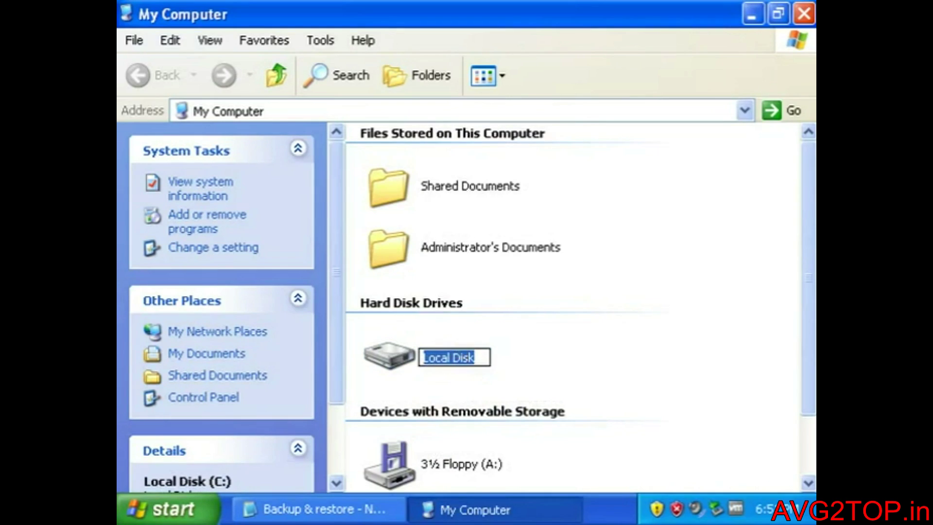
{"action": "right_click", "coordinate": [395, 354]}
{"action": "left_click", "coordinate": [423, 345]}
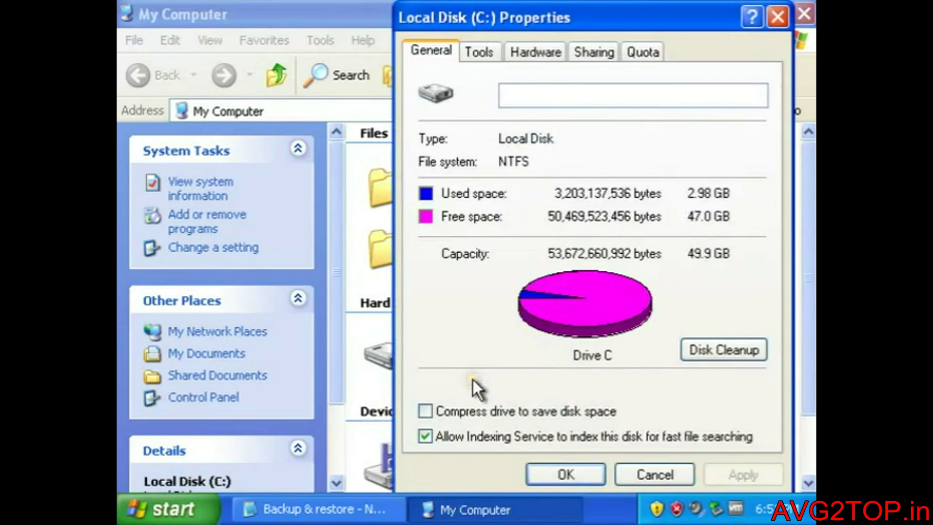
Step: Start a backup from the drive's tools and continue past the Backup or Restore Wizard's welcome page
{"action": "left_click", "coordinate": [484, 51]}
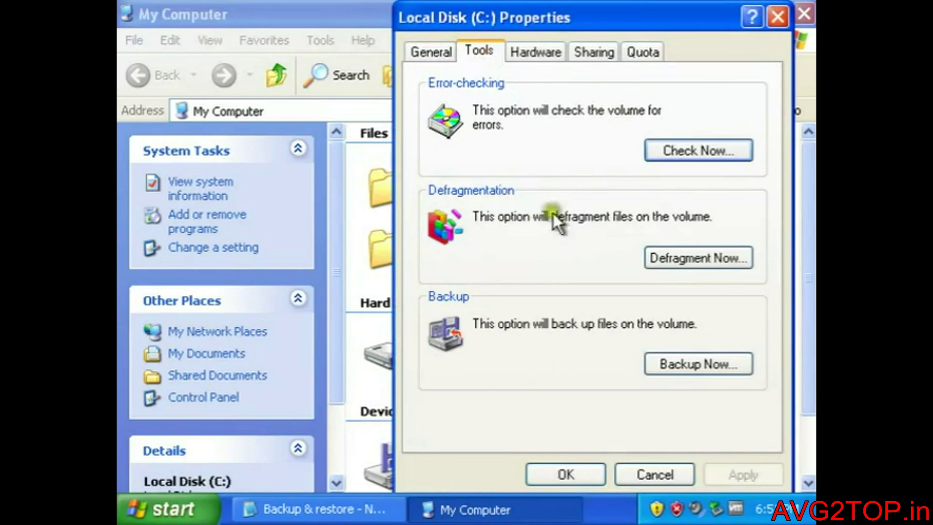
{"action": "left_click", "coordinate": [706, 364]}
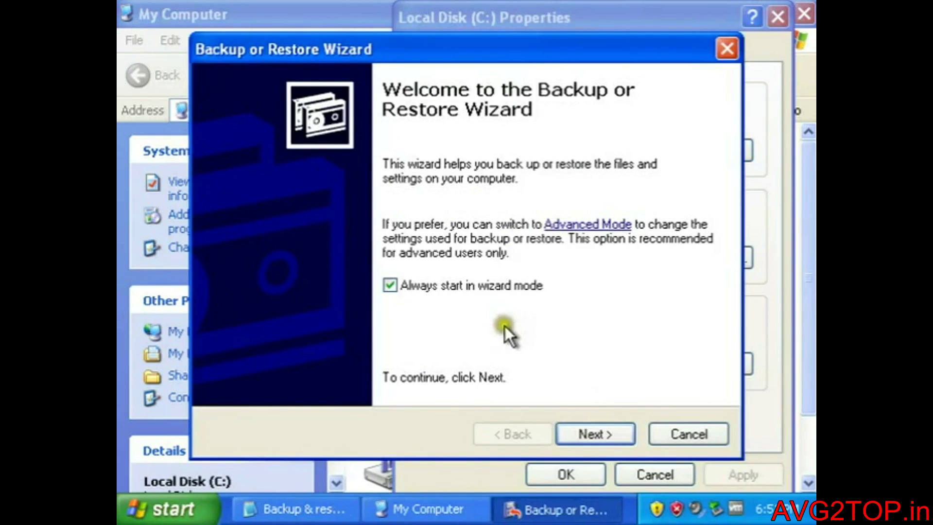
{"action": "left_click", "coordinate": [602, 434]}
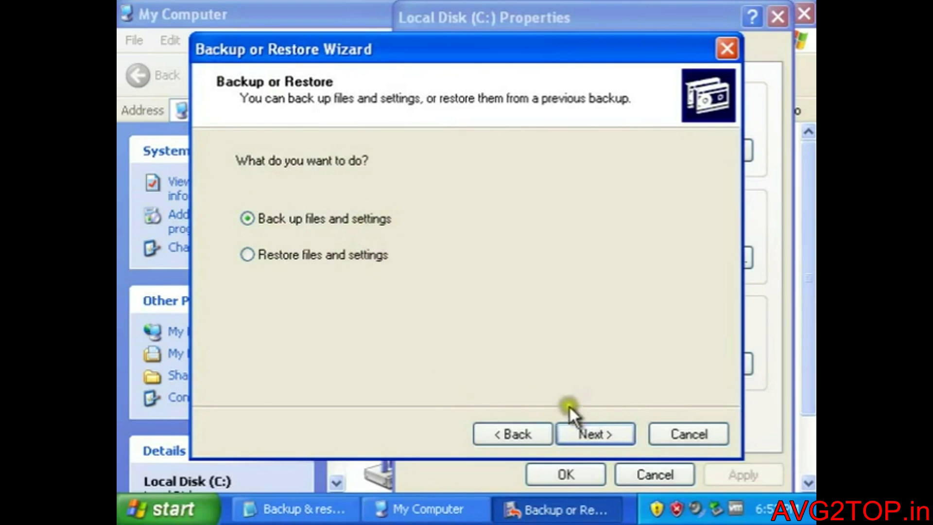
Step: Proceed with backing up files and settings, using the "Let me choose what to back up" option
{"action": "left_click", "coordinate": [582, 427]}
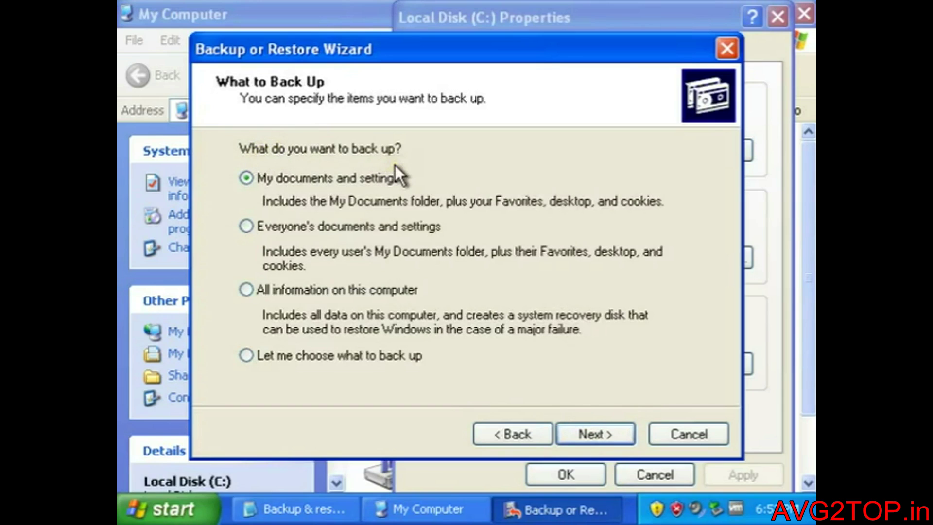
{"action": "left_click", "coordinate": [246, 355]}
{"action": "left_click", "coordinate": [593, 433]}
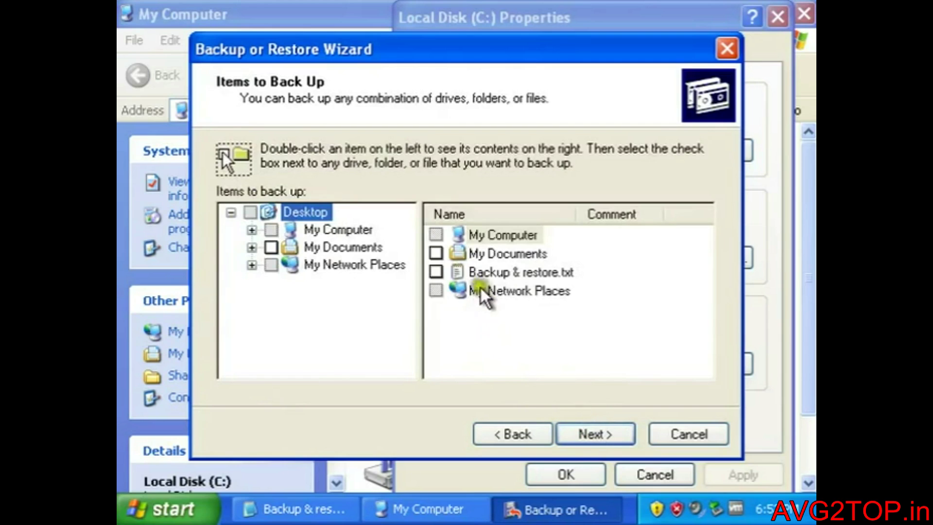
Step: Mark My Documents and Backup & restore.txt as the items to back up
{"action": "left_click", "coordinate": [436, 253]}
{"action": "left_click", "coordinate": [435, 253]}
{"action": "left_click", "coordinate": [271, 247]}
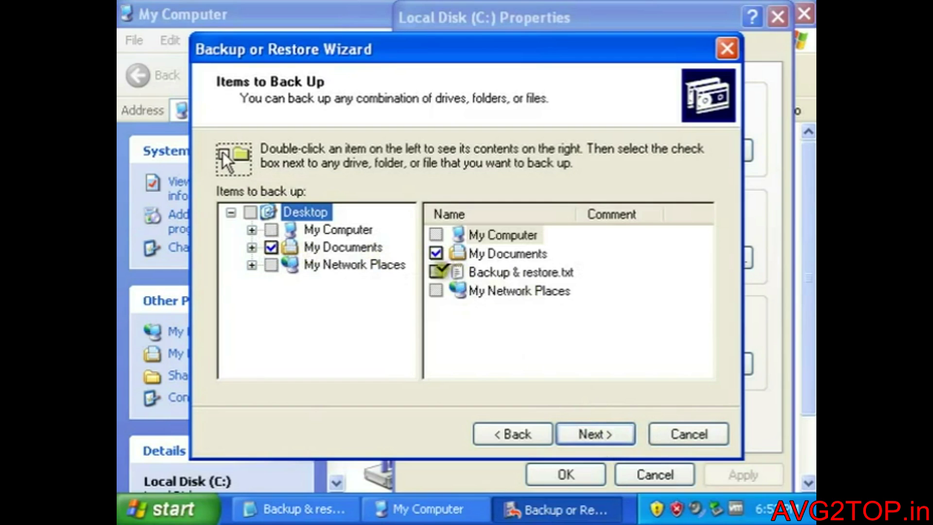
{"action": "left_click", "coordinate": [435, 271]}
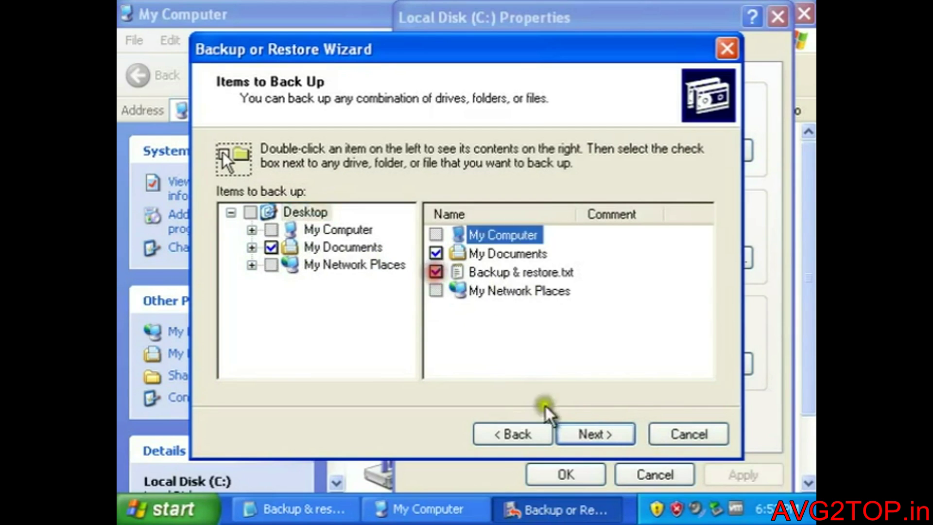
Step: Continue to the backup destination page and browse for a save location, cancelling the request for a floppy disk
{"action": "left_click", "coordinate": [575, 430]}
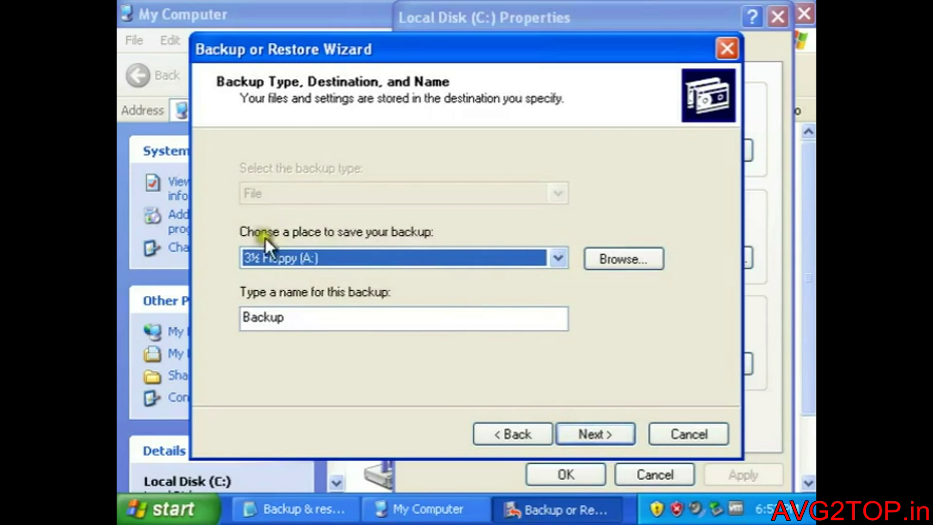
{"action": "left_click", "coordinate": [431, 258]}
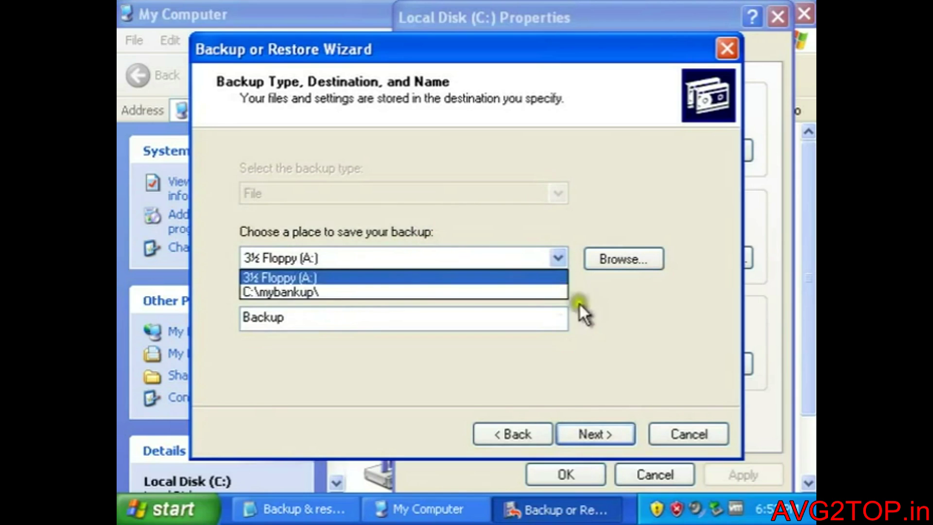
{"action": "left_click", "coordinate": [599, 260]}
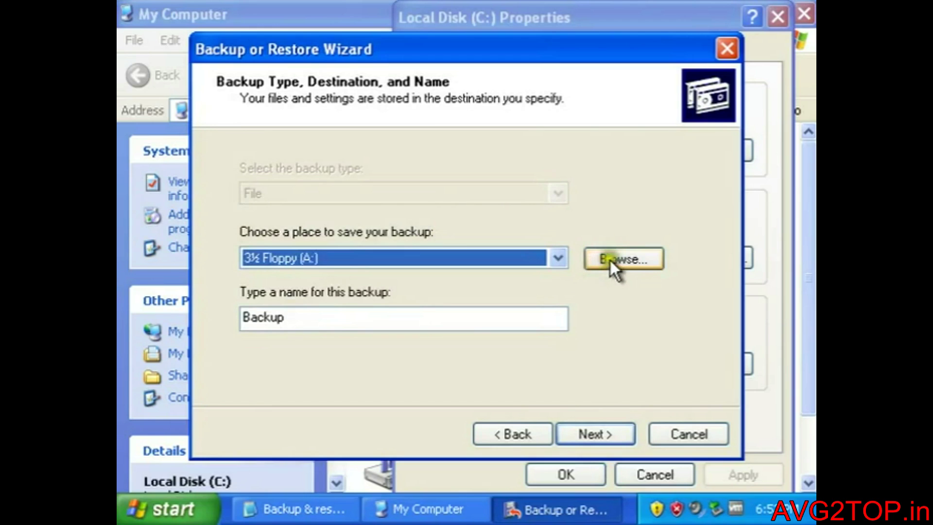
{"action": "left_click", "coordinate": [613, 258]}
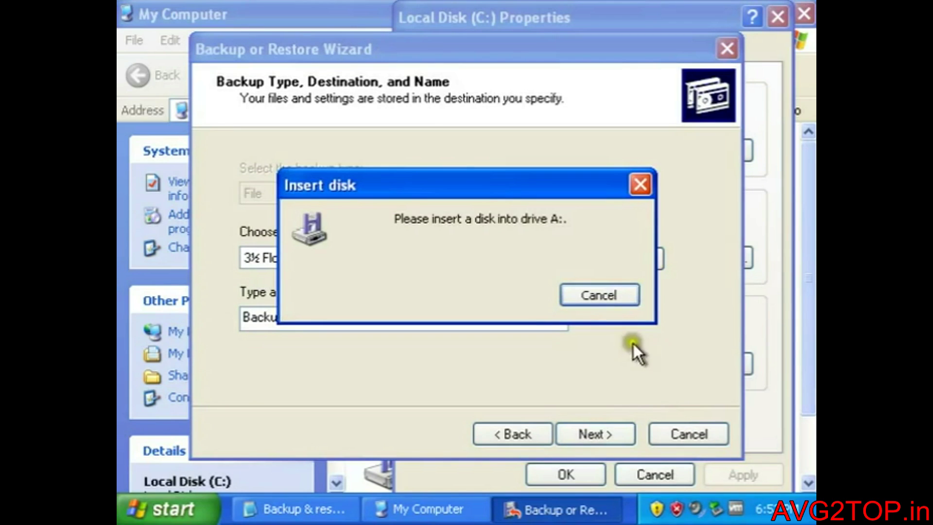
{"action": "left_click", "coordinate": [624, 301]}
{"action": "left_click", "coordinate": [510, 276]}
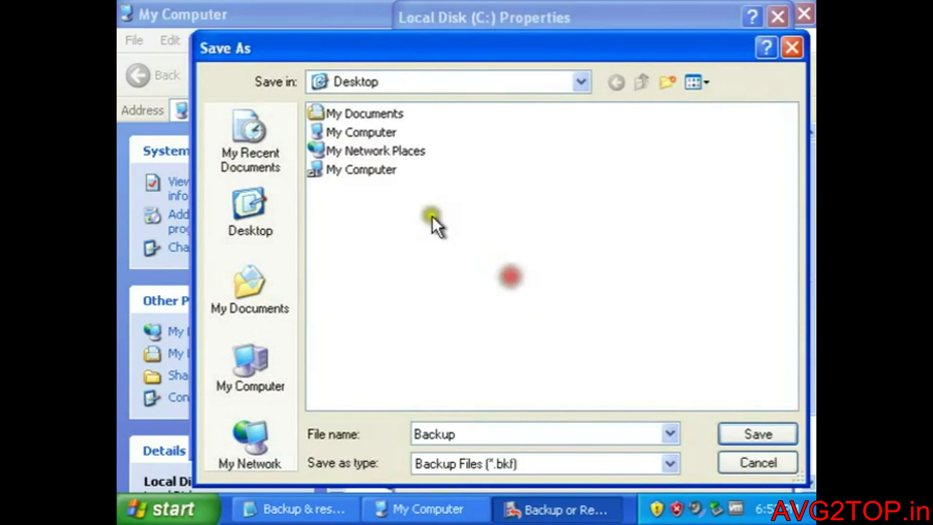
Step: Choose the My Documents folder as the save location for the backup file named Backup
{"action": "double_click", "coordinate": [364, 115]}
{"action": "left_click", "coordinate": [456, 277]}
{"action": "right_click", "coordinate": [348, 202]}
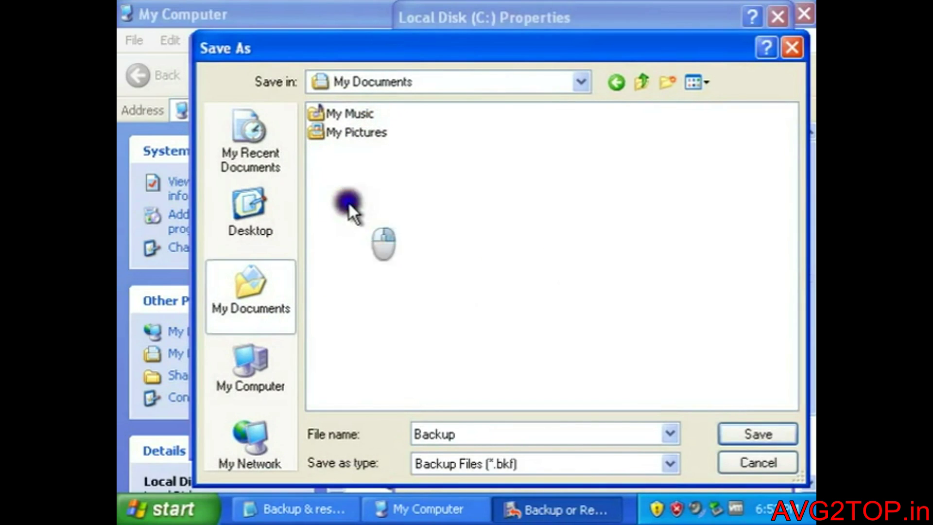
{"action": "left_click", "coordinate": [342, 171]}
{"action": "left_click", "coordinate": [399, 260]}
{"action": "right_click", "coordinate": [360, 214]}
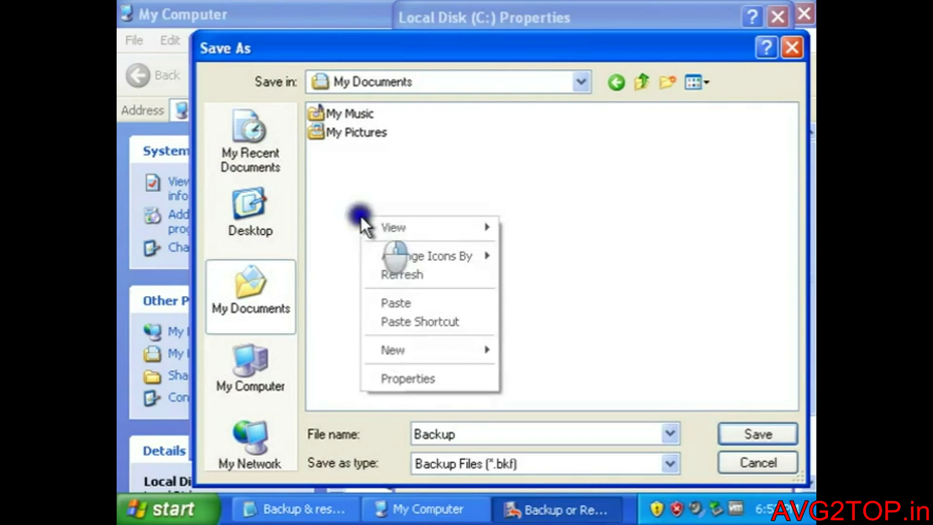
{"action": "left_click", "coordinate": [339, 169]}
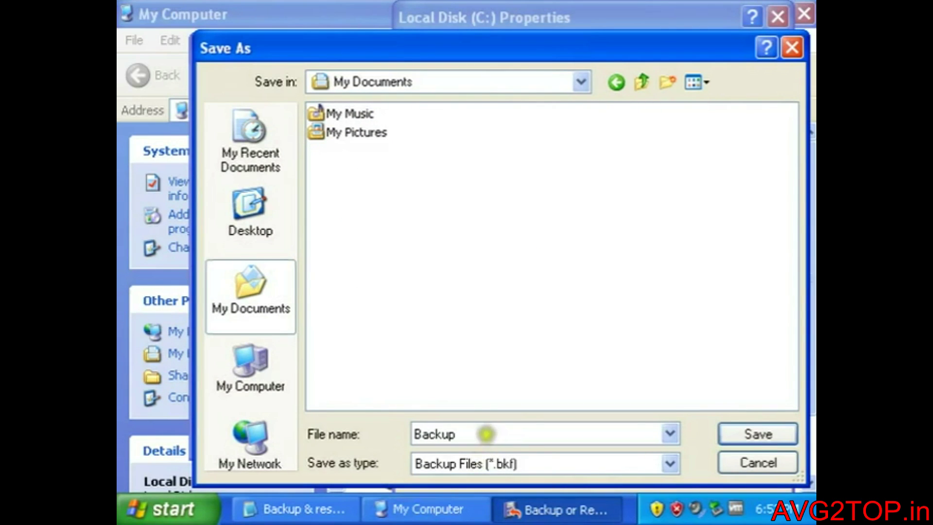
{"action": "left_click", "coordinate": [752, 434]}
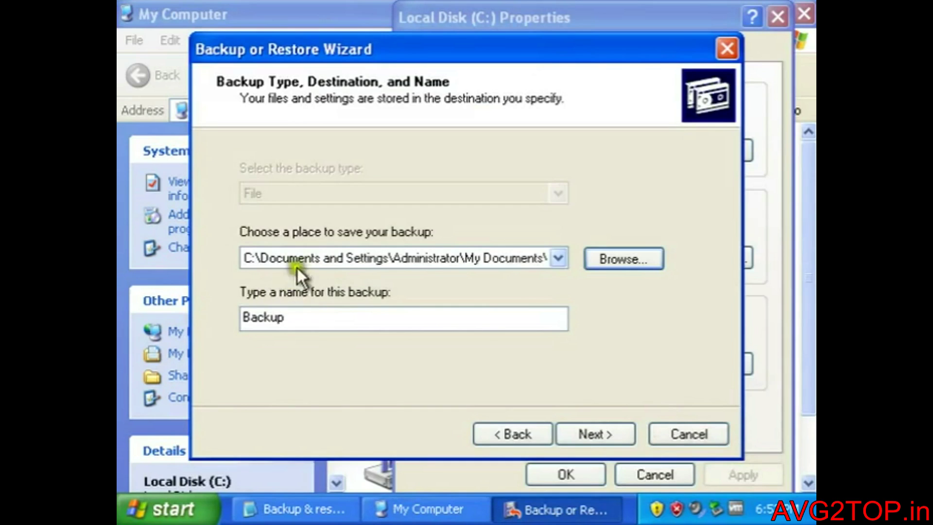
Step: Accept the My Documents destination and the name Backup, then run the backup through to completion and dismiss its progress report
{"action": "left_click", "coordinate": [339, 256]}
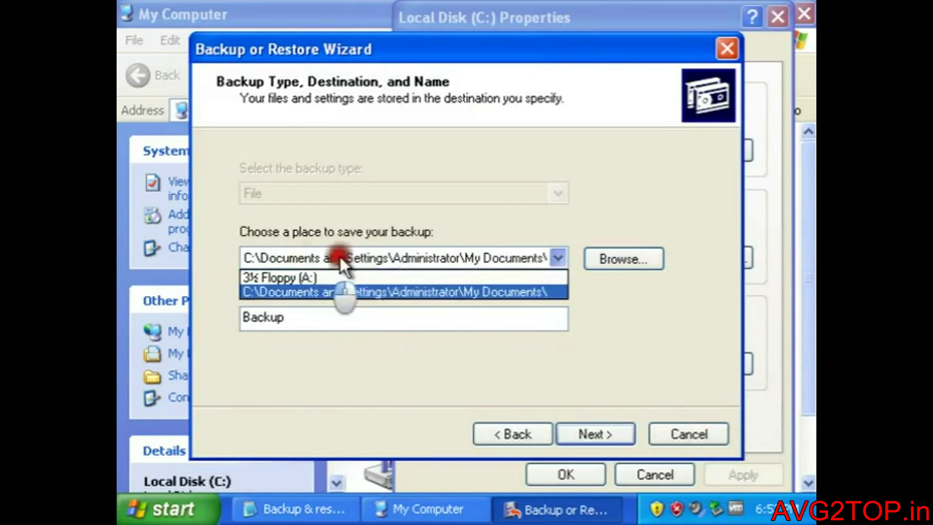
{"action": "left_click", "coordinate": [404, 257]}
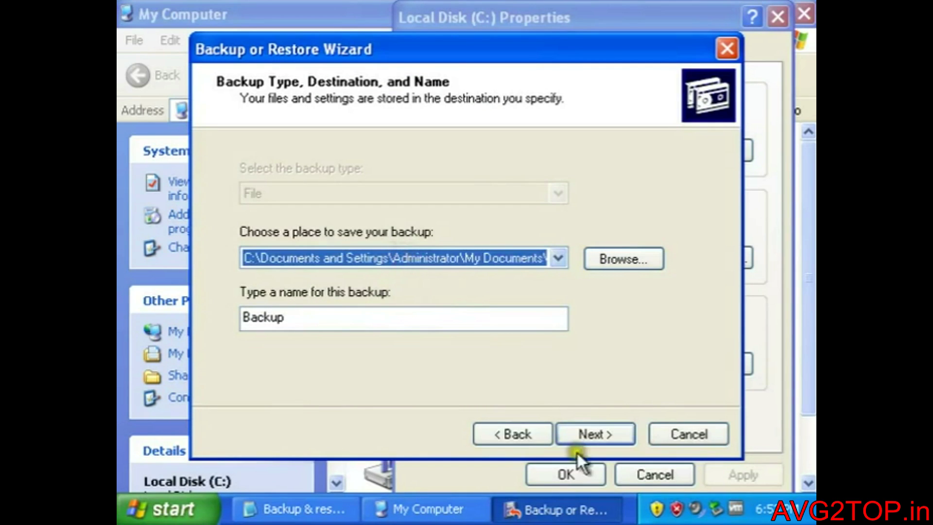
{"action": "left_click", "coordinate": [323, 318]}
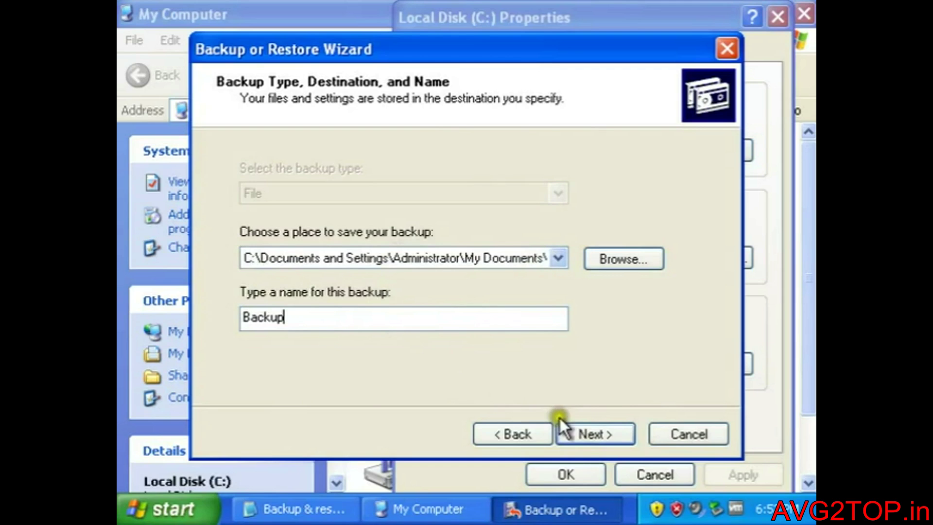
{"action": "left_click", "coordinate": [575, 430]}
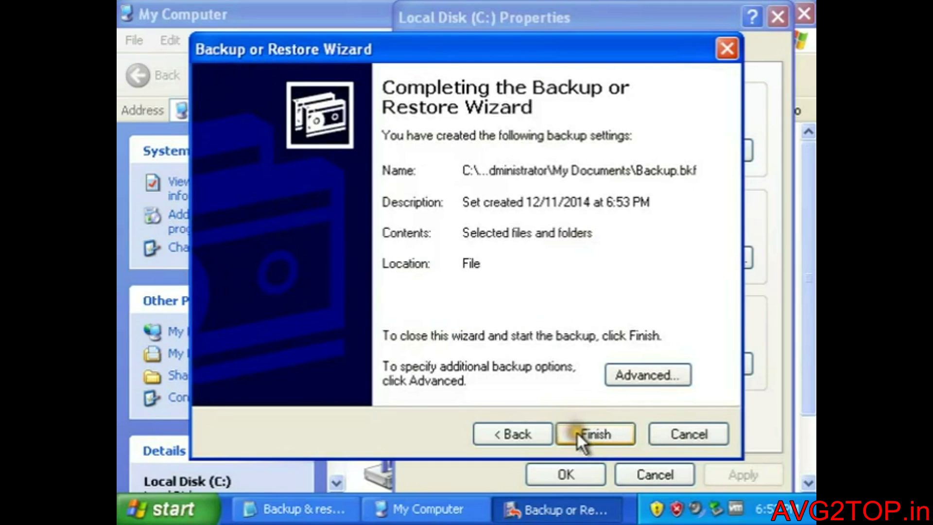
{"action": "left_click", "coordinate": [607, 433]}
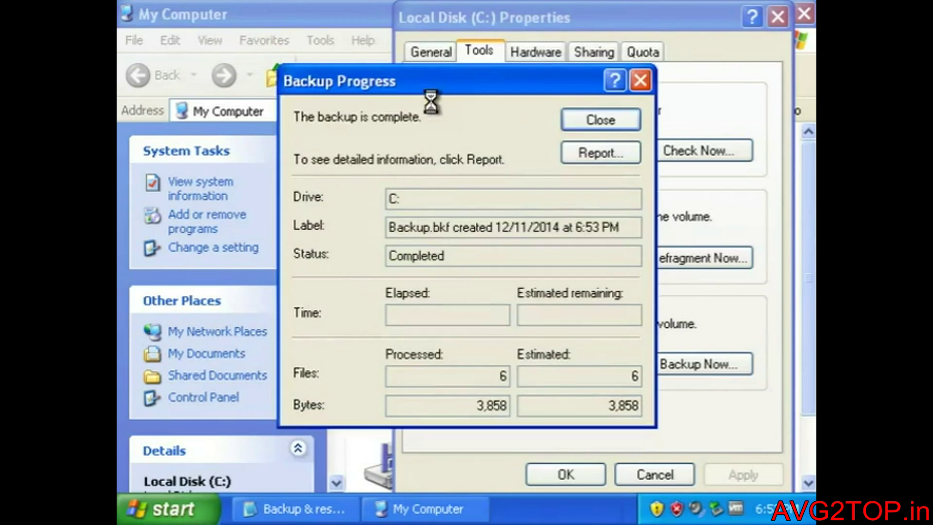
{"action": "left_click", "coordinate": [600, 118]}
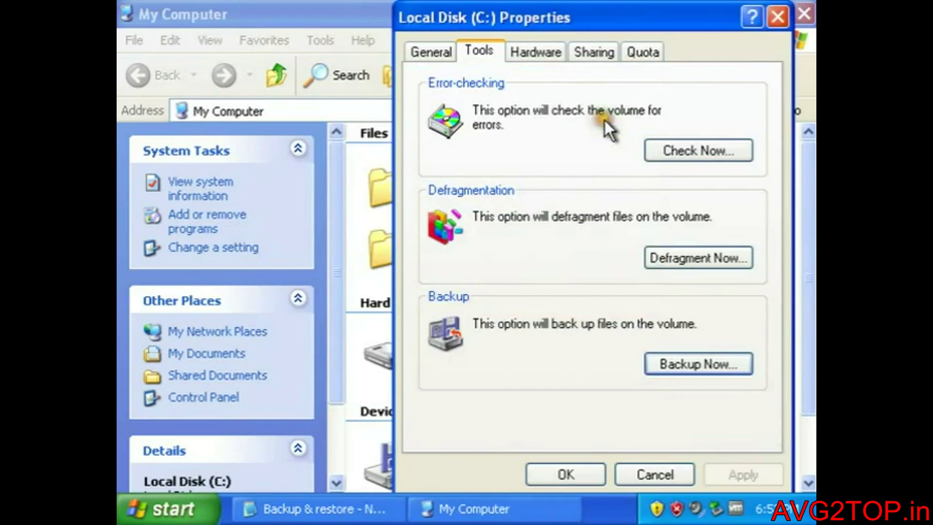
Step: Close the Local Disk (C:) properties and open My Documents to check the new Backup file
{"action": "left_click", "coordinate": [771, 19]}
{"action": "left_click", "coordinate": [613, 247]}
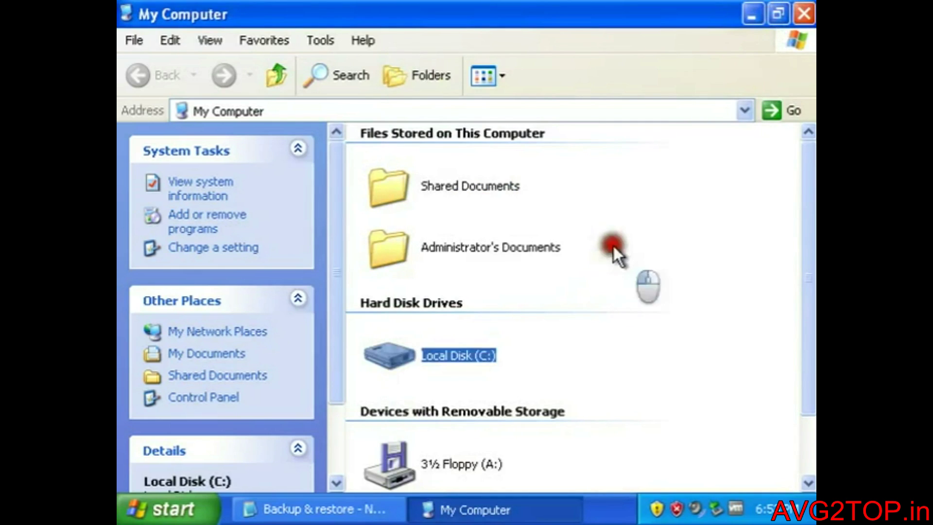
{"action": "left_click", "coordinate": [214, 354]}
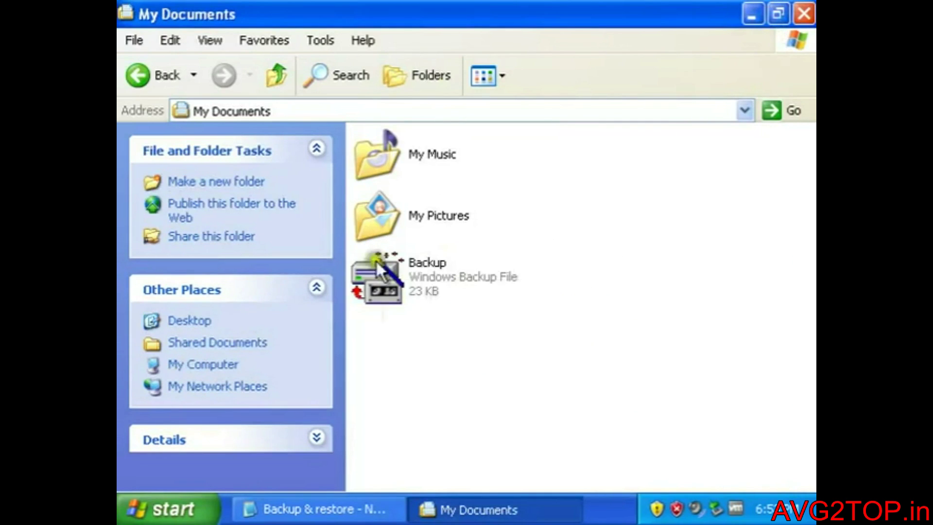
{"action": "left_click", "coordinate": [528, 232]}
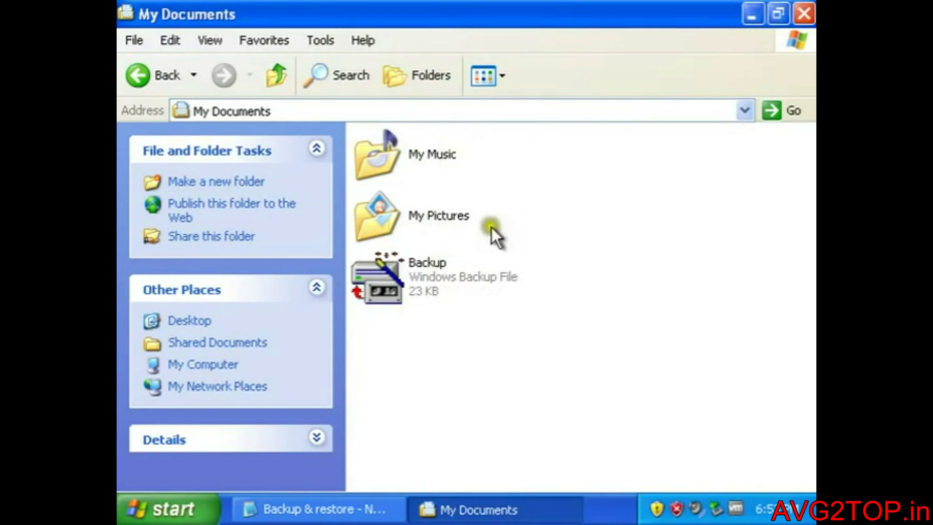
{"action": "left_click_drag", "start_coordinate": [510, 227], "coordinate": [367, 135]}
{"action": "left_click", "coordinate": [366, 135]}
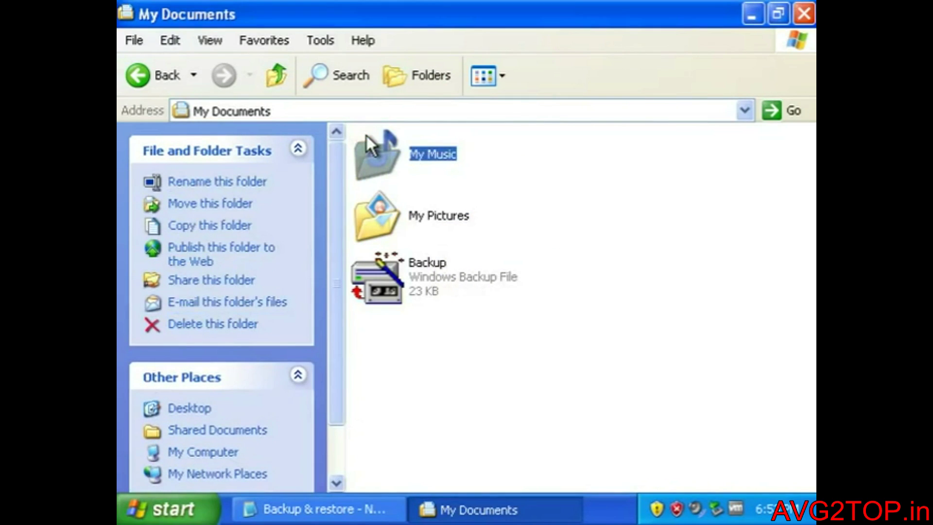
{"action": "left_click", "coordinate": [508, 214]}
{"action": "mouse_move", "coordinate": [432, 259]}
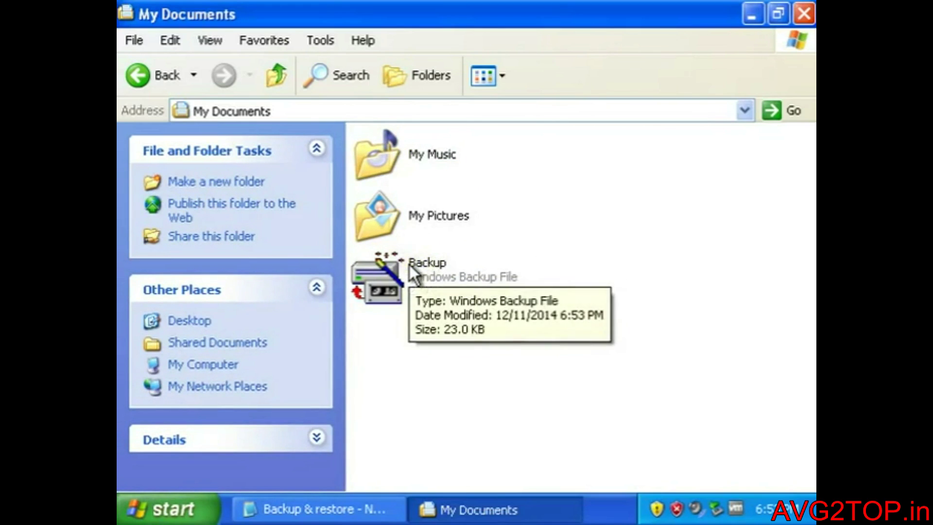
Step: Delete the My Music and My Pictures folders from My Documents, leaving the Backup file in place
{"action": "left_click_drag", "start_coordinate": [572, 217], "coordinate": [391, 133]}
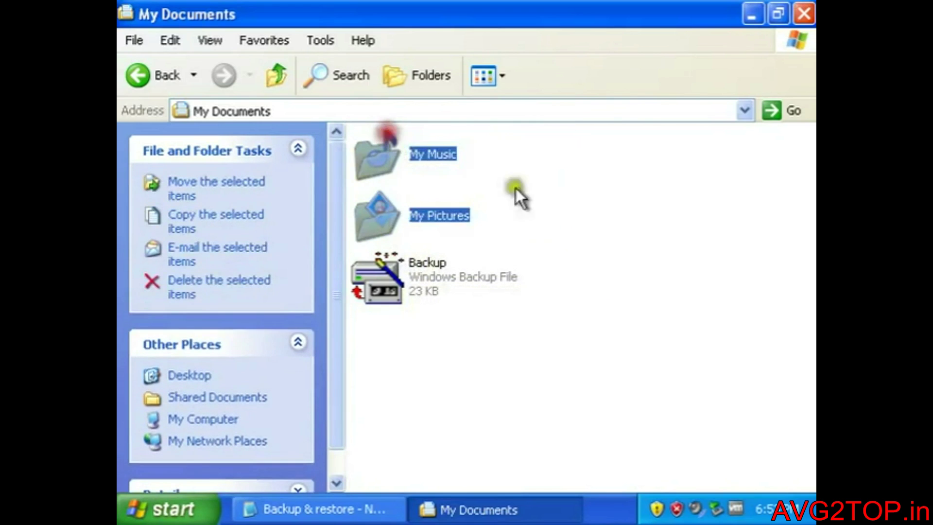
{"action": "key", "text": "Delete"}
{"action": "left_click", "coordinate": [559, 295]}
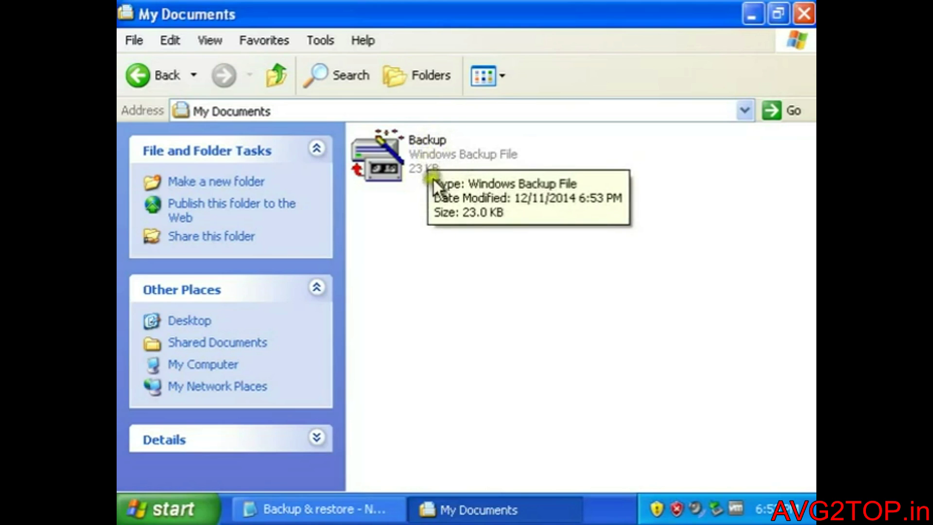
{"action": "left_click", "coordinate": [439, 287]}
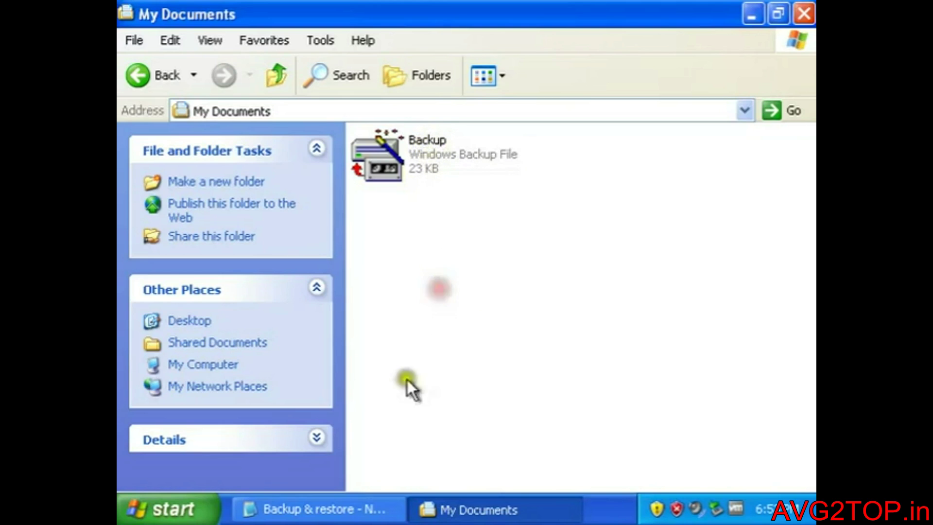
Step: Close My Documents, reopen My Computer and show the properties of Local Disk (C:)
{"action": "left_click", "coordinate": [462, 508]}
{"action": "right_click", "coordinate": [462, 508]}
{"action": "left_click", "coordinate": [476, 484]}
{"action": "double_click", "coordinate": [435, 440]}
{"action": "scroll", "coordinate": [596, 247], "scroll_direction": "down", "scroll_amount": 2}
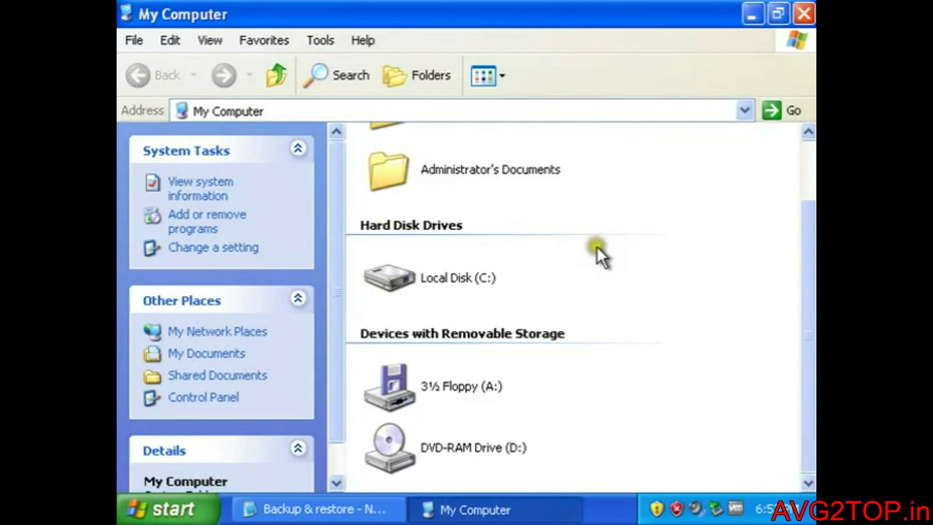
{"action": "scroll", "coordinate": [480, 315], "scroll_direction": "up", "scroll_amount": 2}
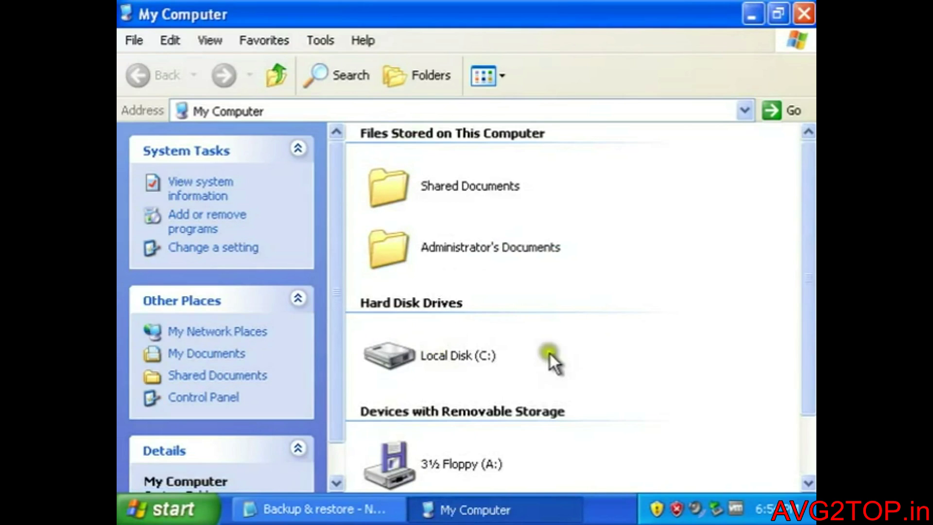
{"action": "right_click", "coordinate": [460, 349]}
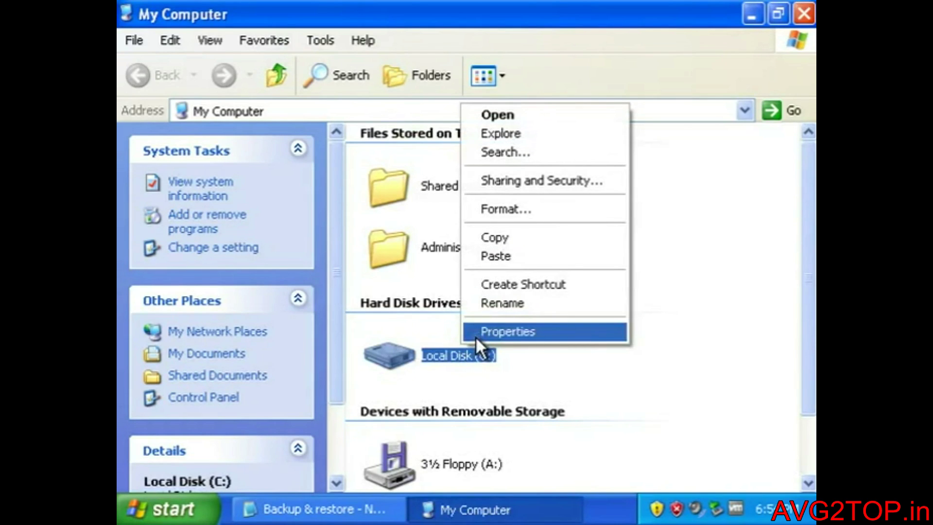
{"action": "left_click", "coordinate": [475, 336]}
Step: Start the Backup or Restore Wizard from the drive's tools and proceed with restoring files and settings
{"action": "left_click", "coordinate": [503, 51]}
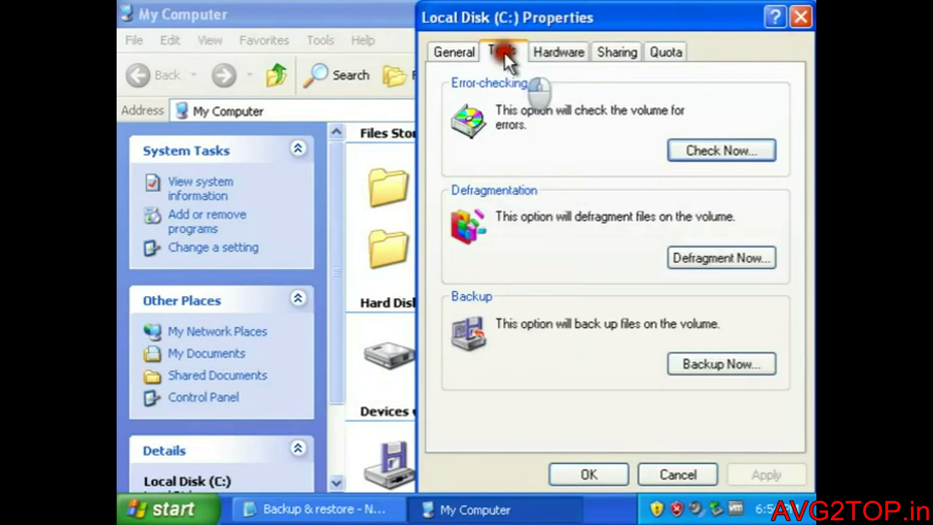
{"action": "left_click", "coordinate": [728, 361]}
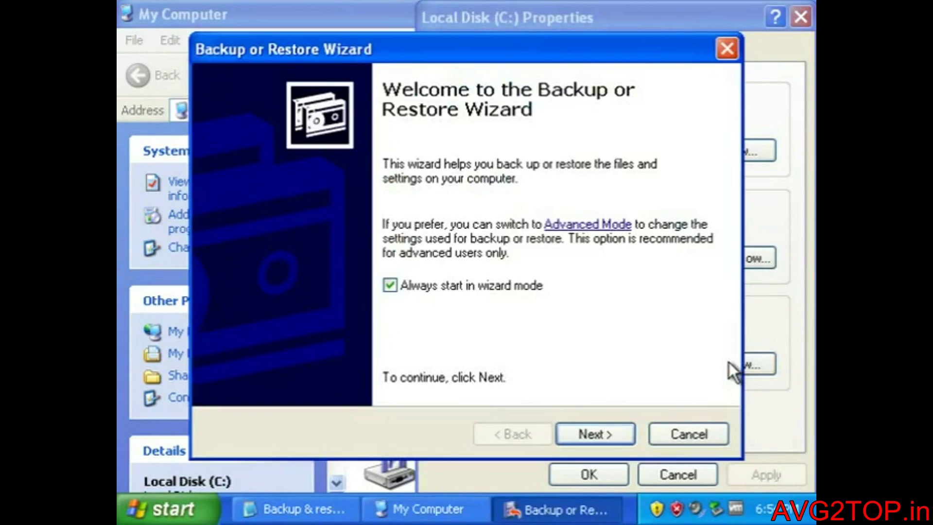
{"action": "left_click", "coordinate": [611, 431]}
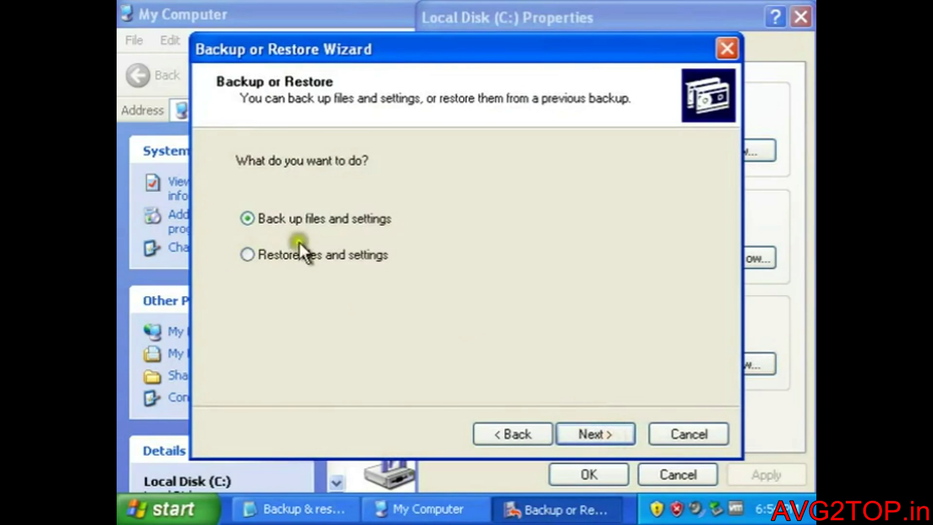
{"action": "left_click", "coordinate": [250, 253]}
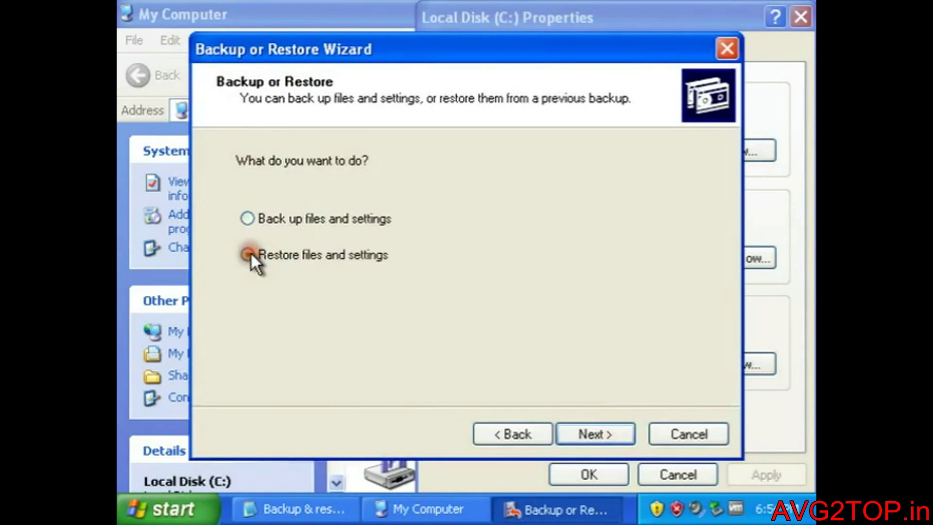
{"action": "left_click", "coordinate": [617, 432]}
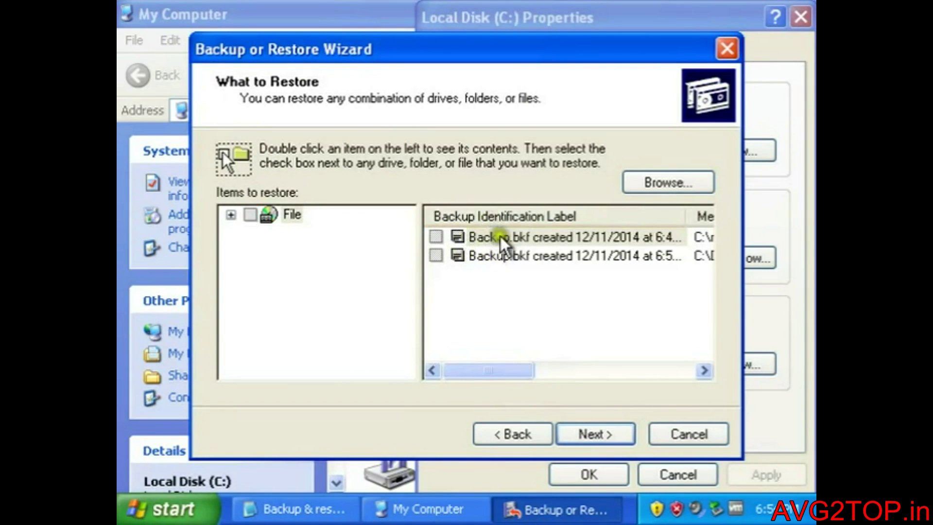
Step: Expand the Backup.bkf set created 12/11/2014 at 6:53 PM and mark its C: folder for restoring
{"action": "left_click_drag", "start_coordinate": [503, 365], "coordinate": [521, 367]}
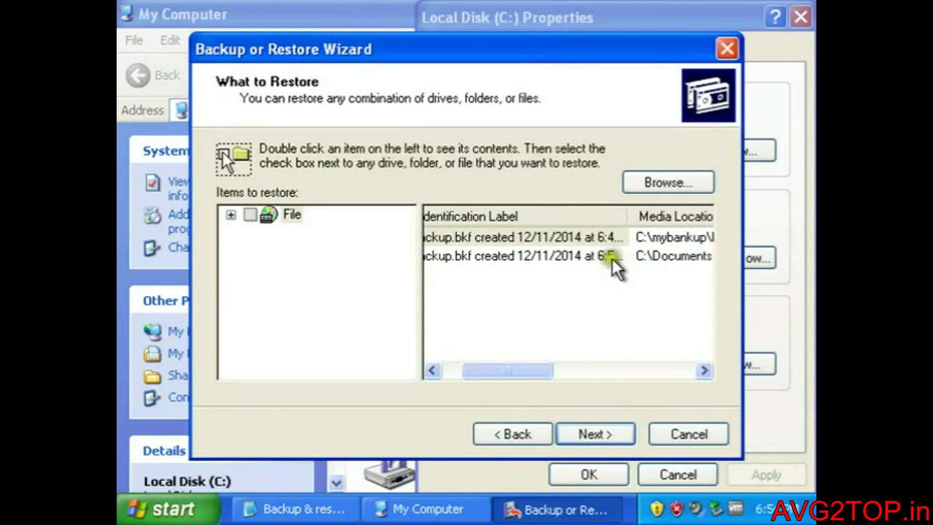
{"action": "left_click_drag", "start_coordinate": [521, 376], "coordinate": [466, 377]}
{"action": "left_click", "coordinate": [438, 254]}
{"action": "left_click", "coordinate": [438, 255]}
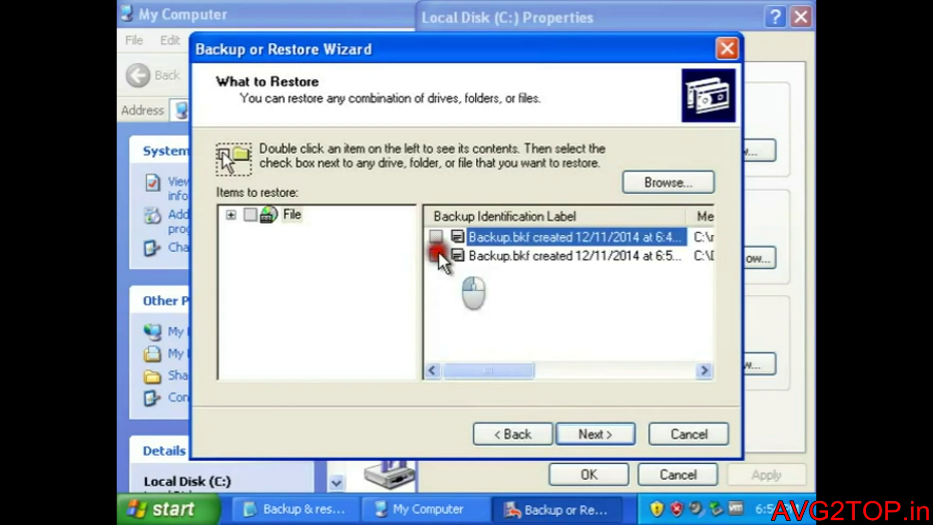
{"action": "left_click", "coordinate": [250, 214]}
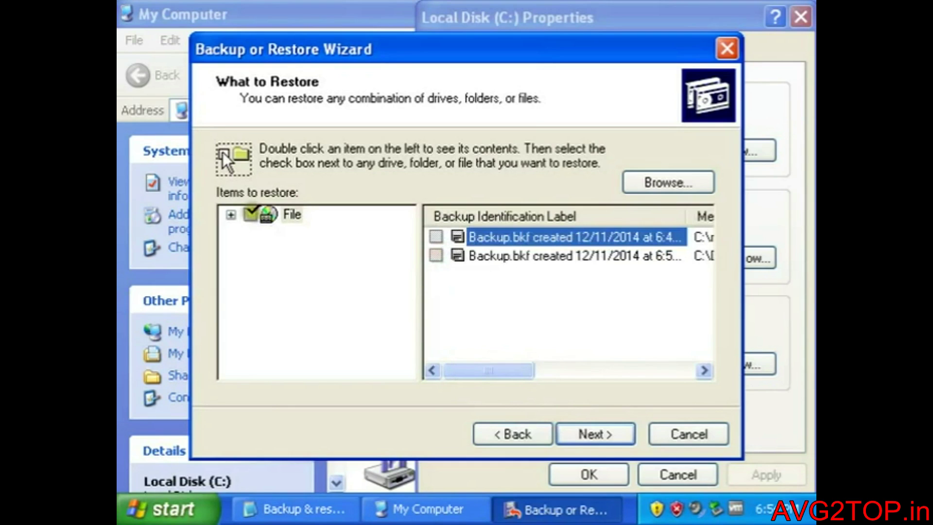
{"action": "left_click", "coordinate": [230, 214]}
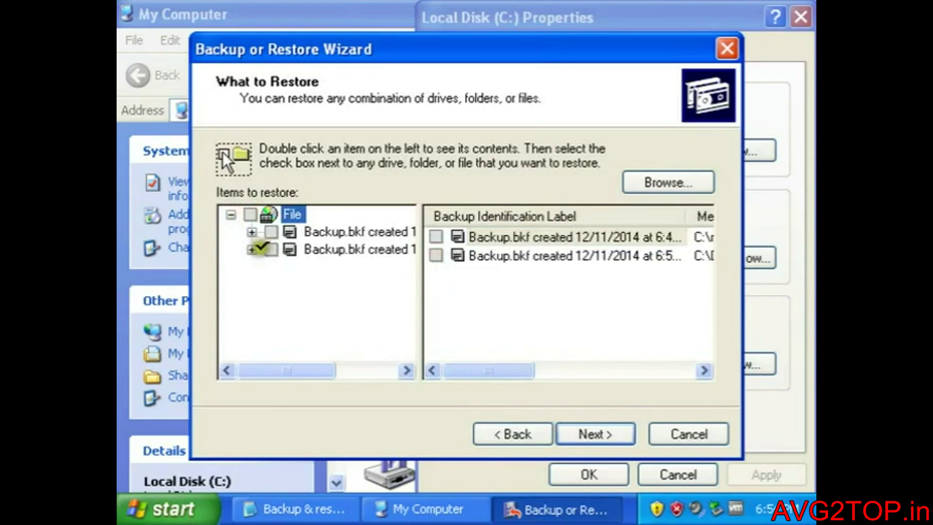
{"action": "left_click", "coordinate": [251, 250]}
{"action": "left_click", "coordinate": [271, 249]}
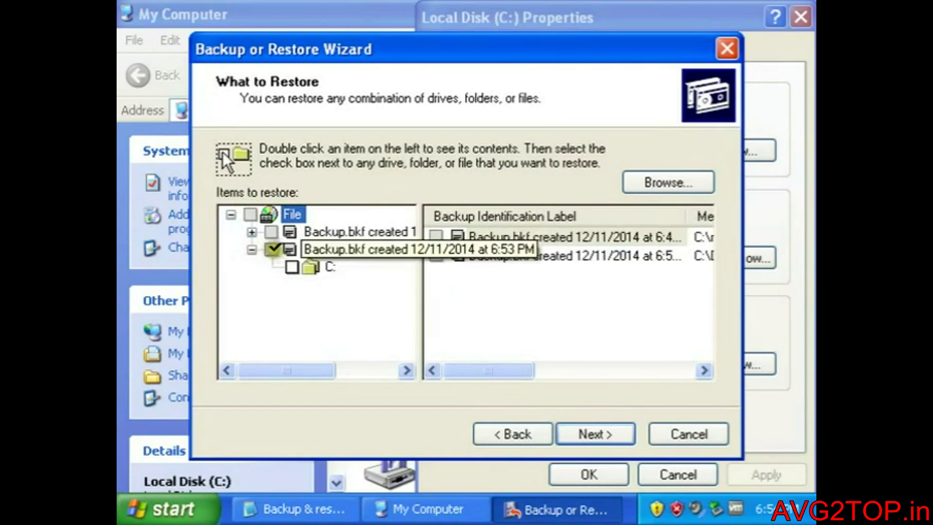
{"action": "left_click", "coordinate": [291, 266]}
{"action": "left_click", "coordinate": [272, 250]}
{"action": "left_click", "coordinate": [436, 251]}
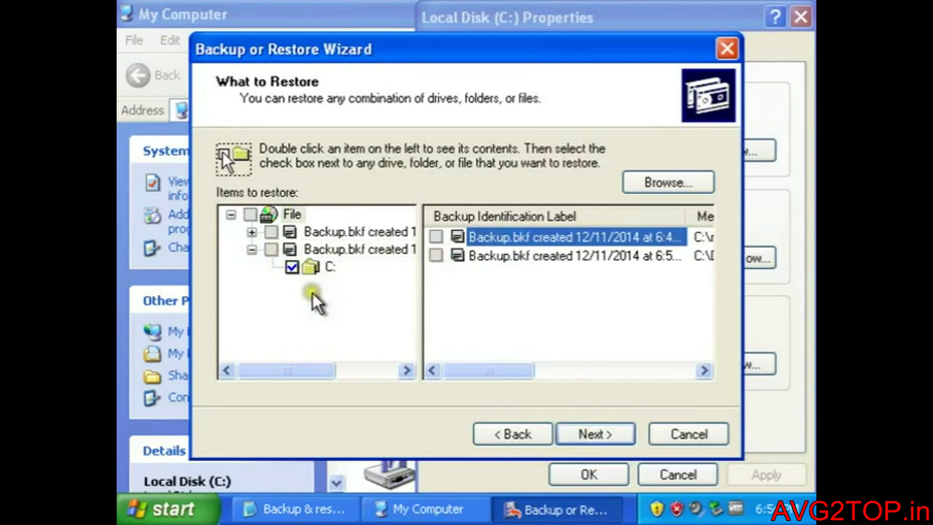
Step: Finish the wizard to restore to the original locations without replacing existing files, and close the completed Restore Progress window
{"action": "left_click", "coordinate": [597, 432]}
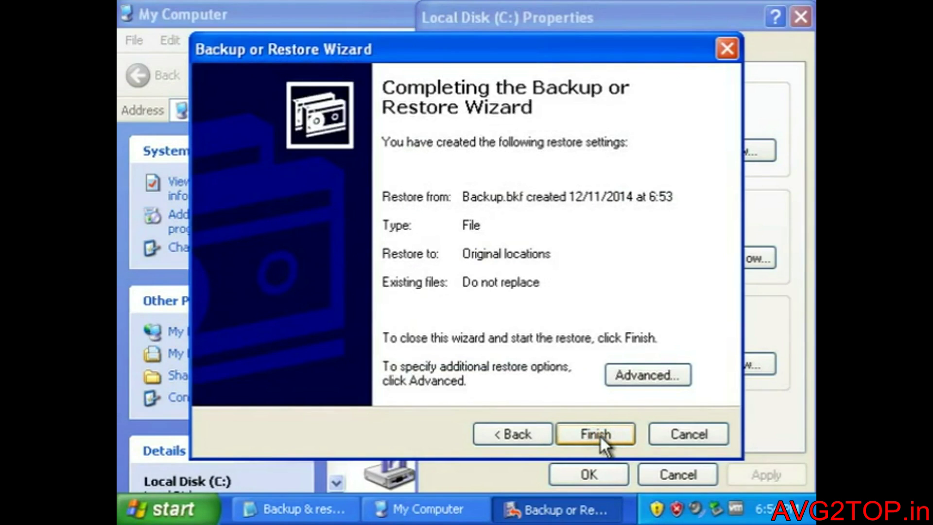
{"action": "left_click", "coordinate": [595, 434]}
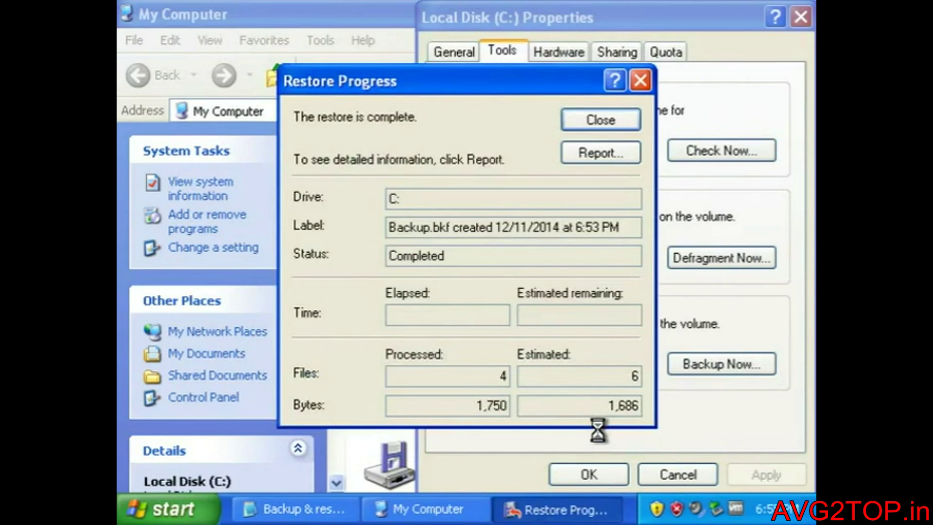
{"action": "left_click", "coordinate": [605, 120]}
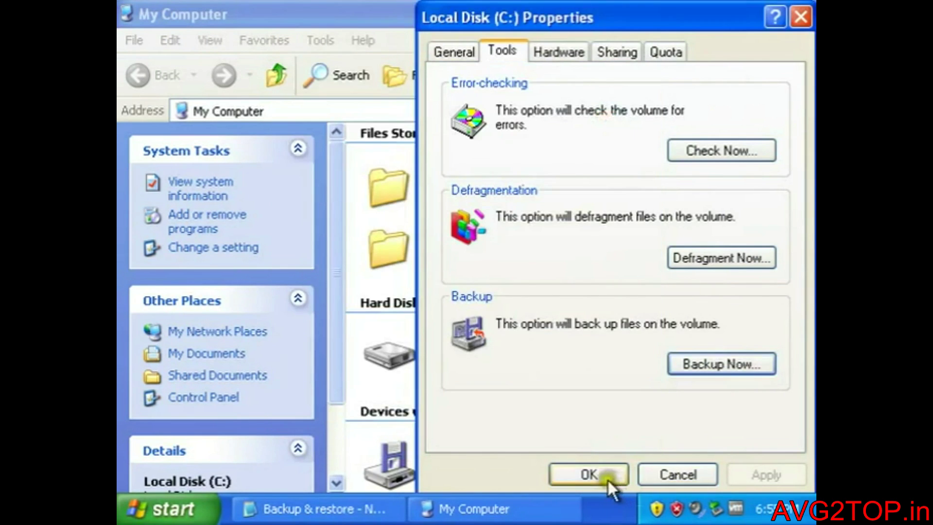
Step: Close the Local Disk (C:) properties and open My Documents from My Computer
{"action": "left_click", "coordinate": [608, 478]}
{"action": "left_click", "coordinate": [636, 362]}
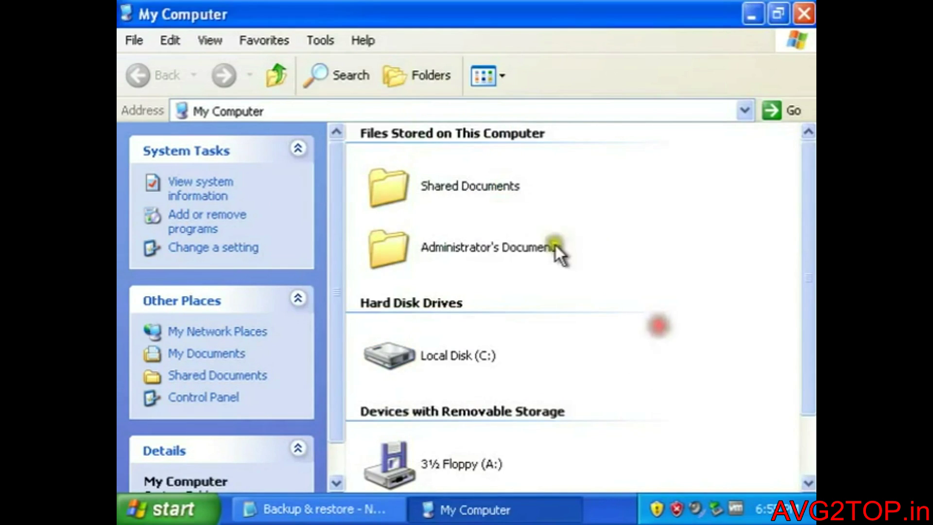
{"action": "left_click", "coordinate": [222, 356]}
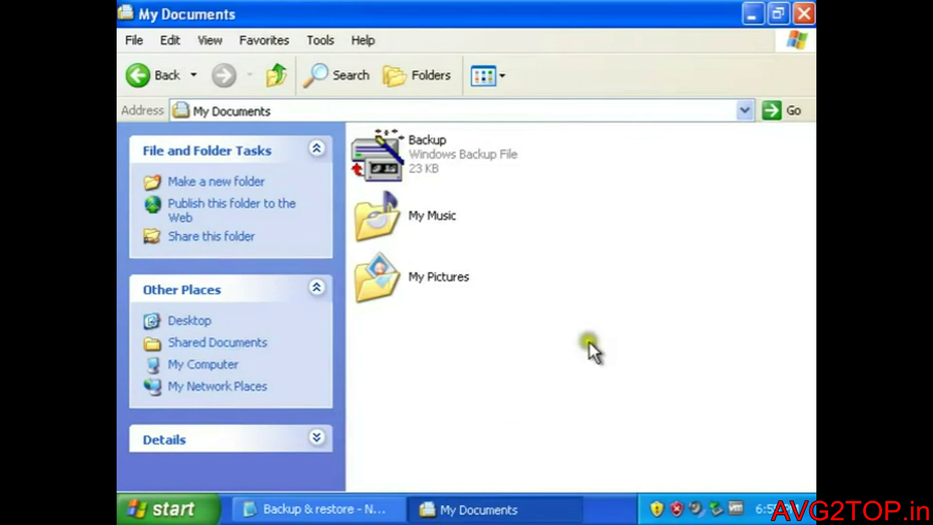
Step: Examine the My Music and My Pictures folders and the details of the Backup file in My Documents
{"action": "left_click_drag", "start_coordinate": [508, 347], "coordinate": [403, 204]}
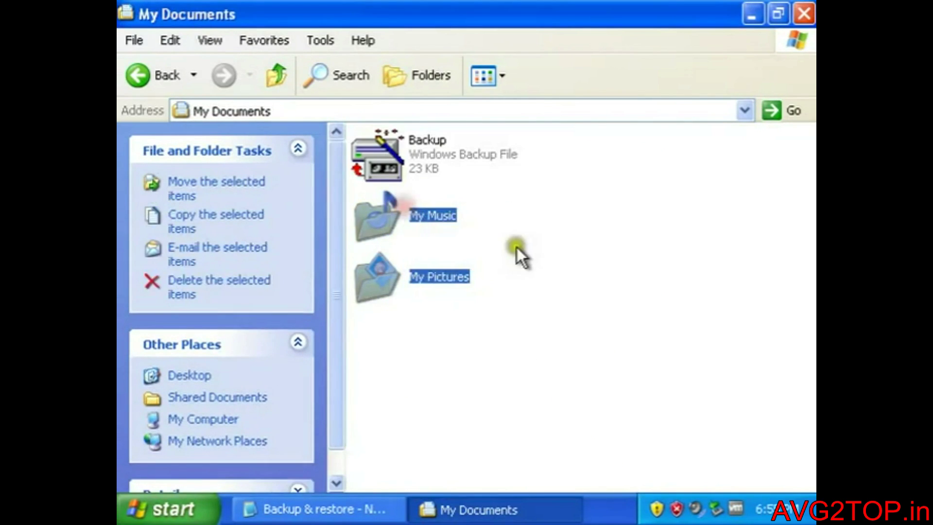
{"action": "left_click", "coordinate": [514, 248]}
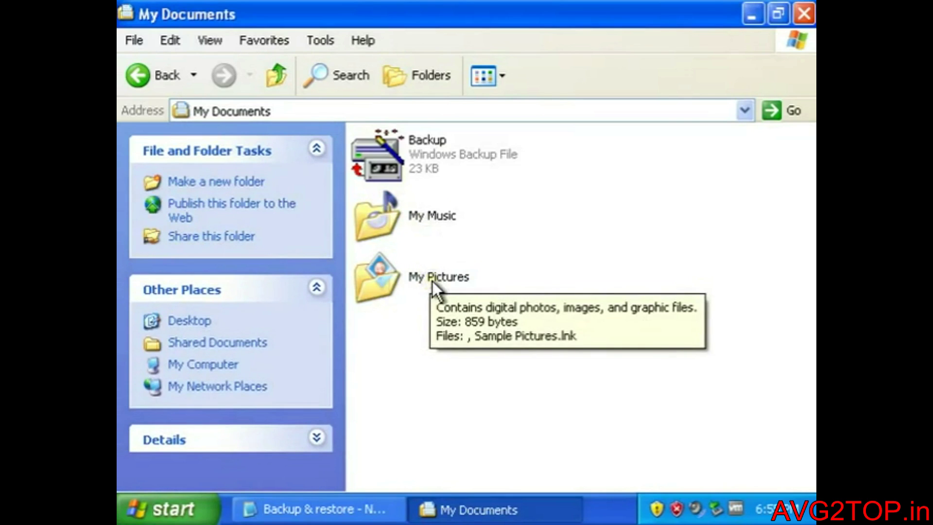
{"action": "left_click", "coordinate": [562, 284]}
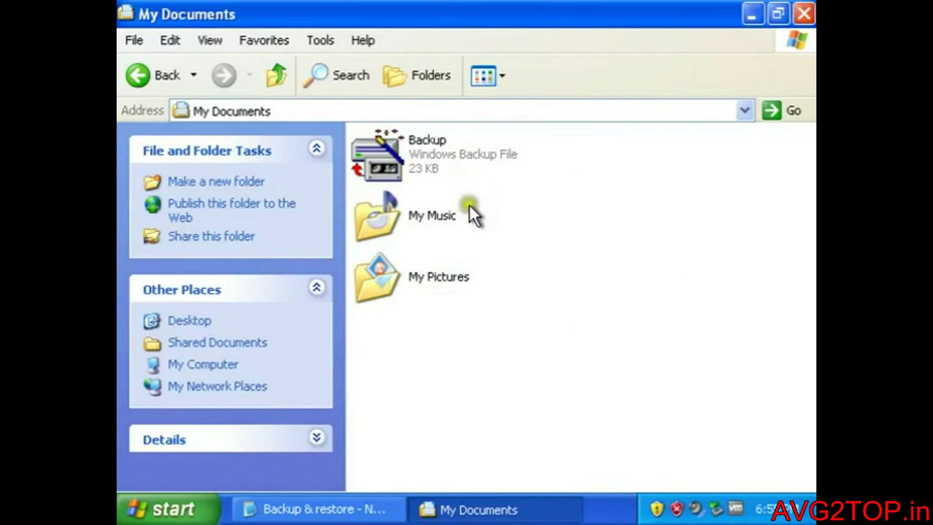
{"action": "mouse_move", "coordinate": [435, 153]}
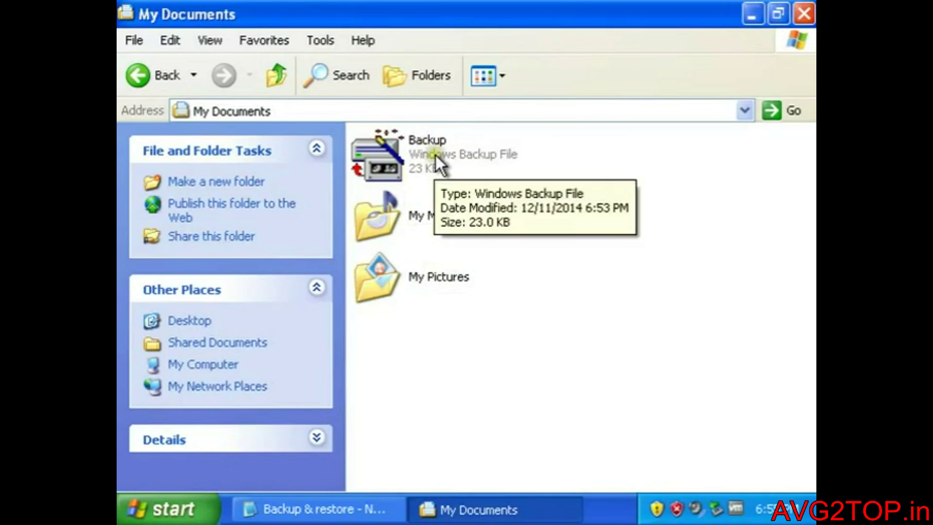
{"action": "left_click", "coordinate": [579, 242]}
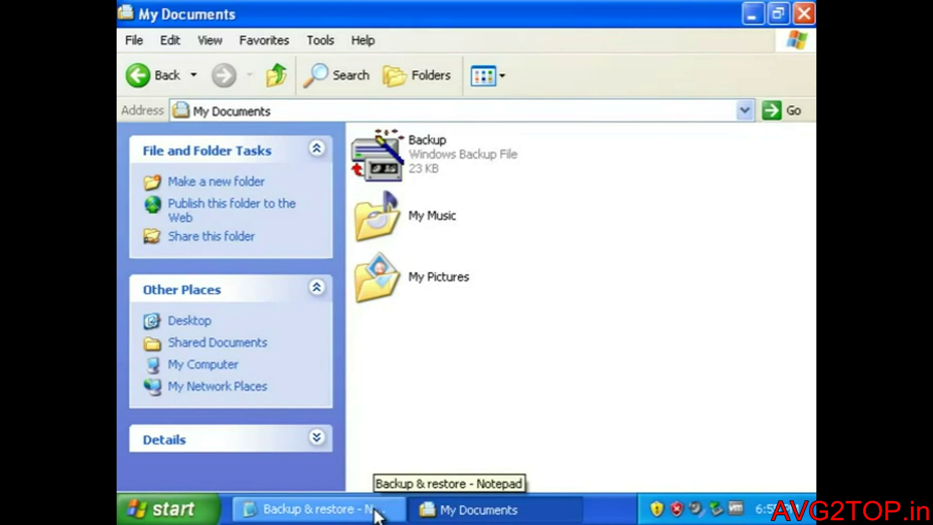
{"action": "key", "text": "Tab"}
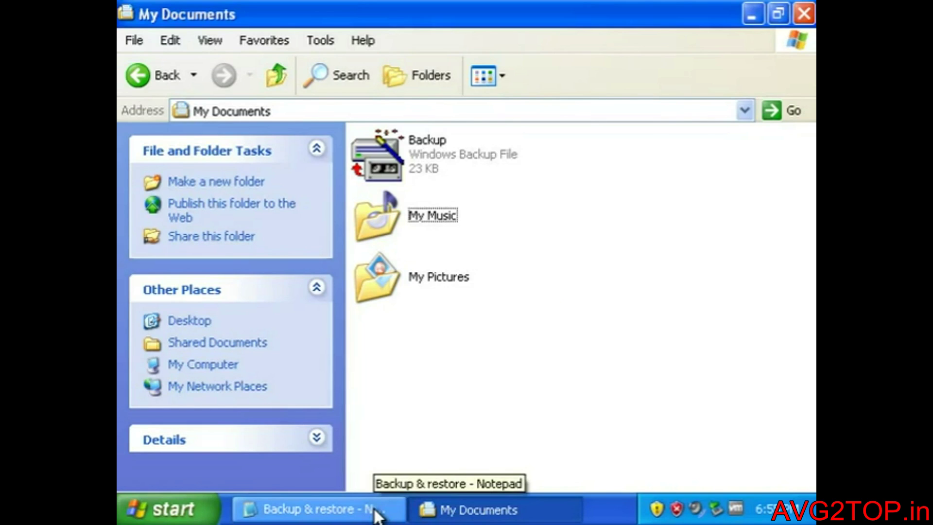